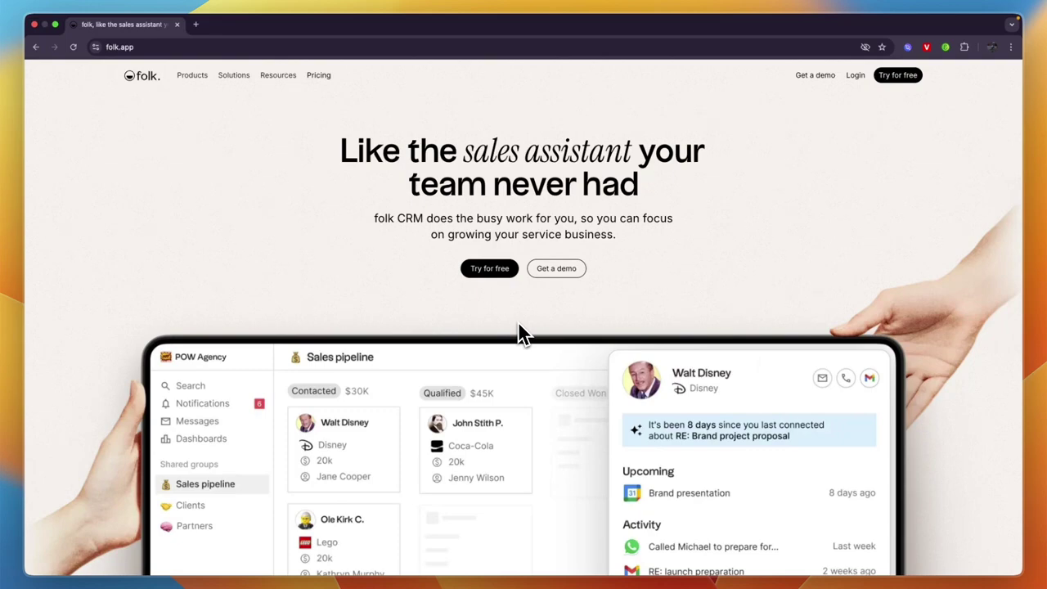
Look through the folk homepage sections on capturing contacts, sales research, outreach, and lead history.
{"action": "scroll", "coordinate": [257, 304], "scroll_direction": "down", "scroll_amount": 5}
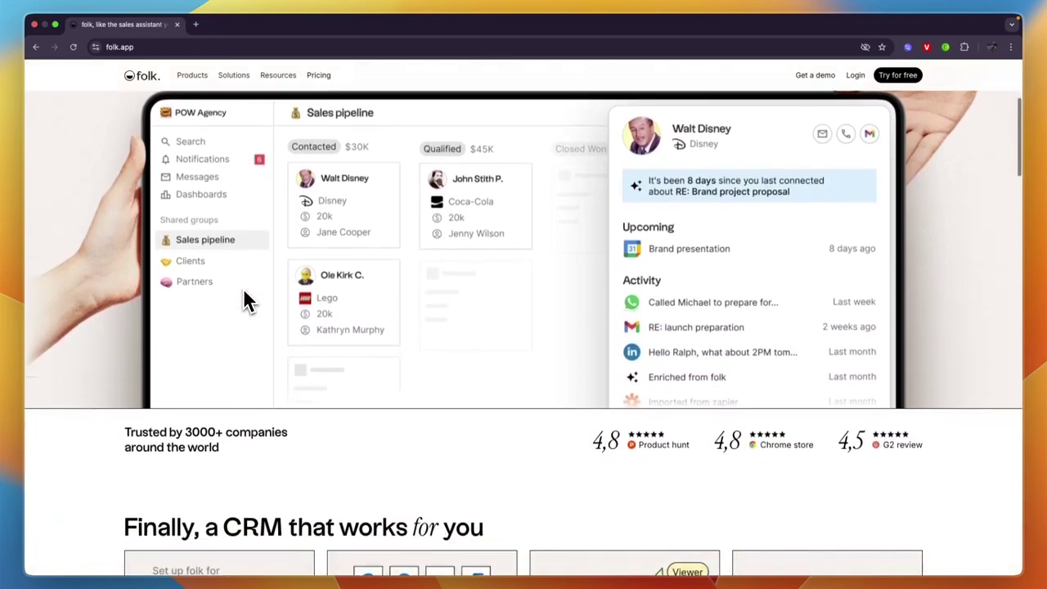
{"action": "scroll", "coordinate": [248, 301], "scroll_direction": "down", "scroll_amount": 7}
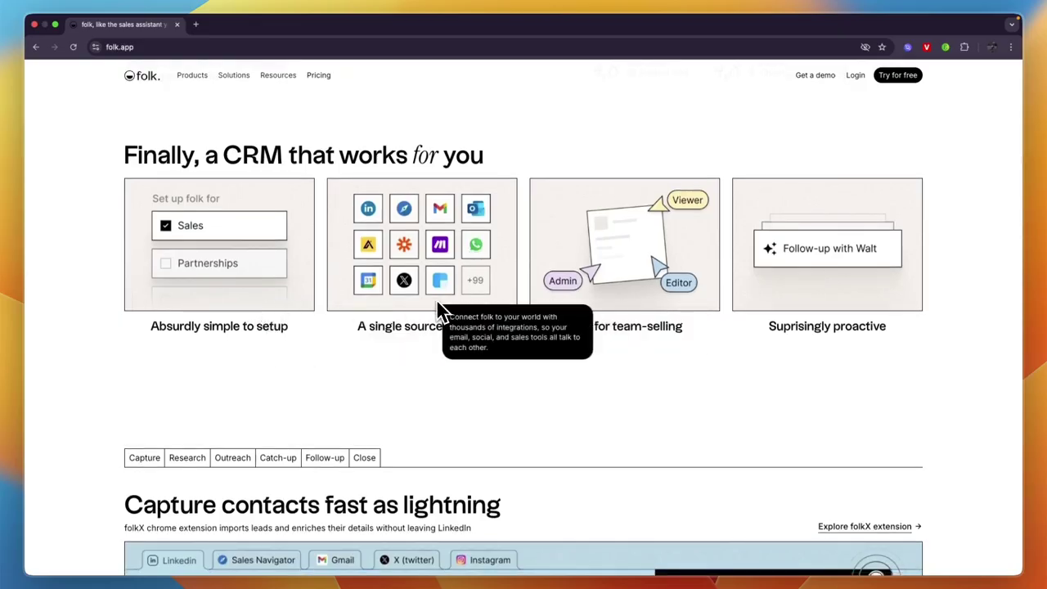
{"action": "scroll", "coordinate": [425, 307], "scroll_direction": "down", "scroll_amount": 7}
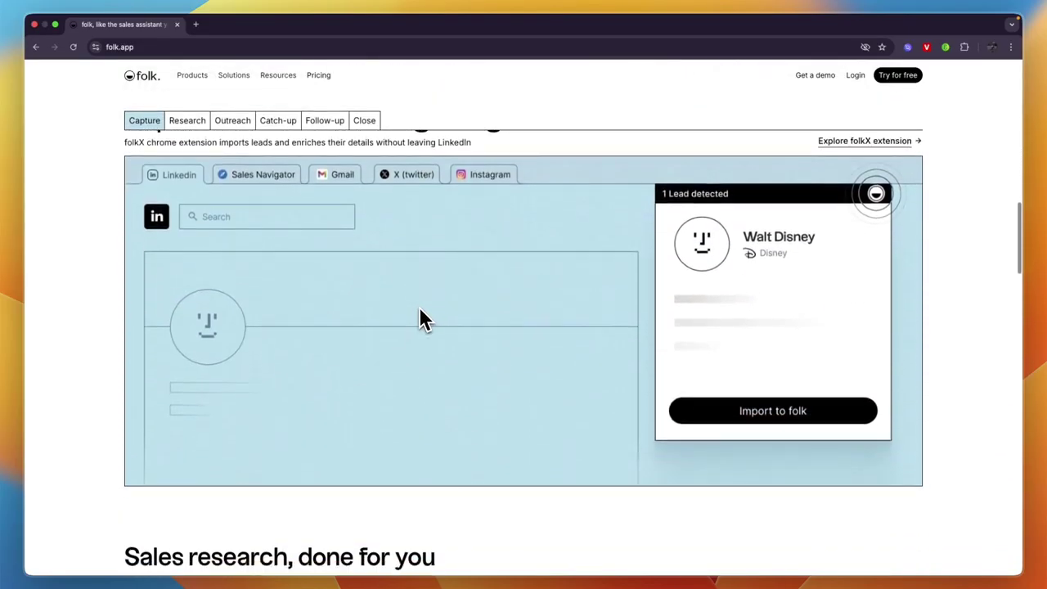
{"action": "scroll", "coordinate": [419, 311], "scroll_direction": "down", "scroll_amount": 10}
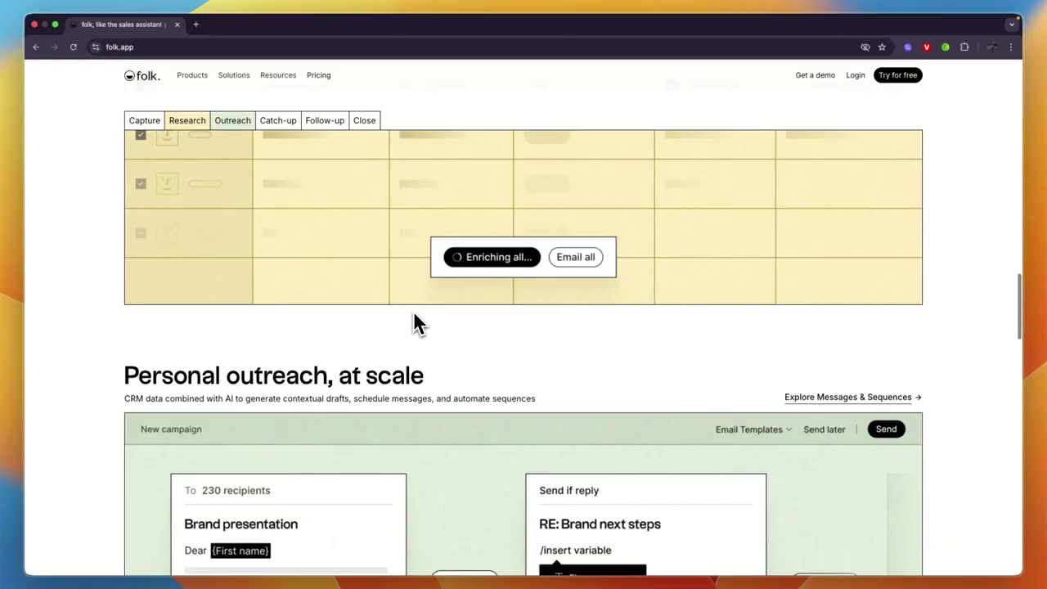
{"action": "scroll", "coordinate": [413, 313], "scroll_direction": "down", "scroll_amount": 10}
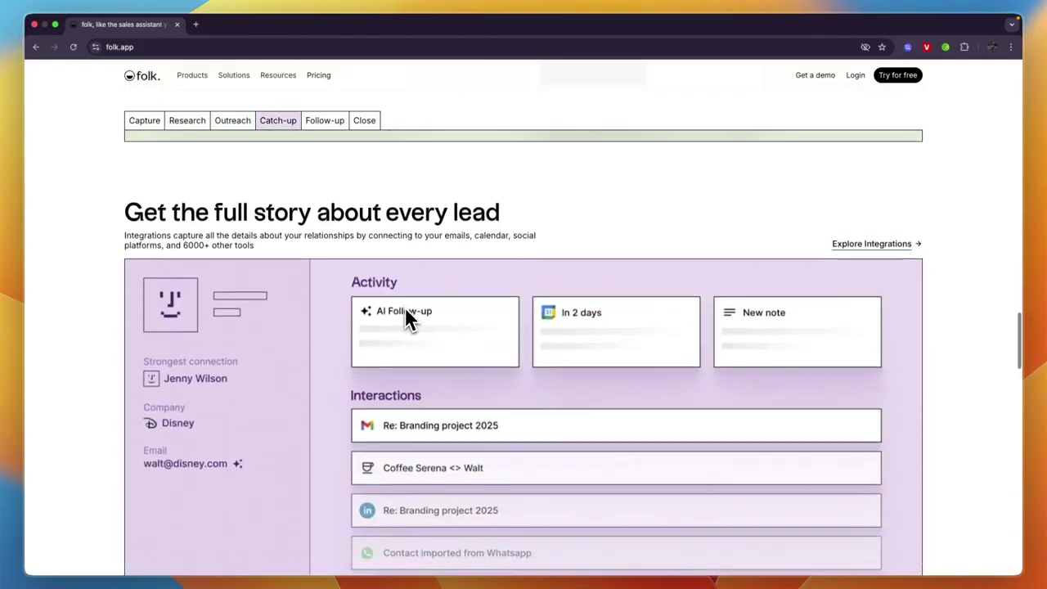
{"action": "scroll", "coordinate": [409, 311], "scroll_direction": "up", "scroll_amount": 7}
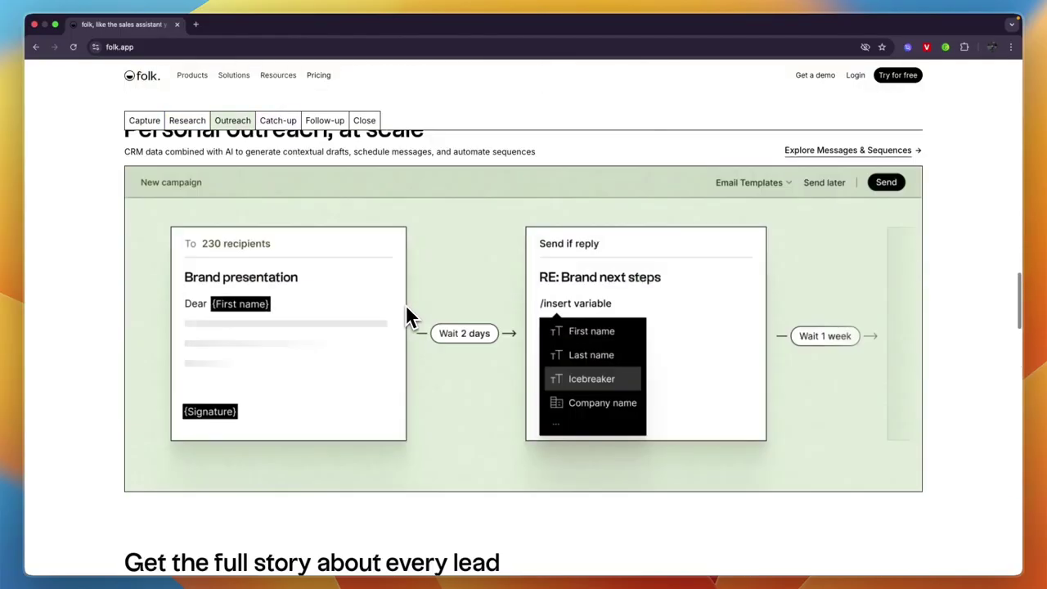
{"action": "scroll", "coordinate": [406, 314], "scroll_direction": "up", "scroll_amount": 20}
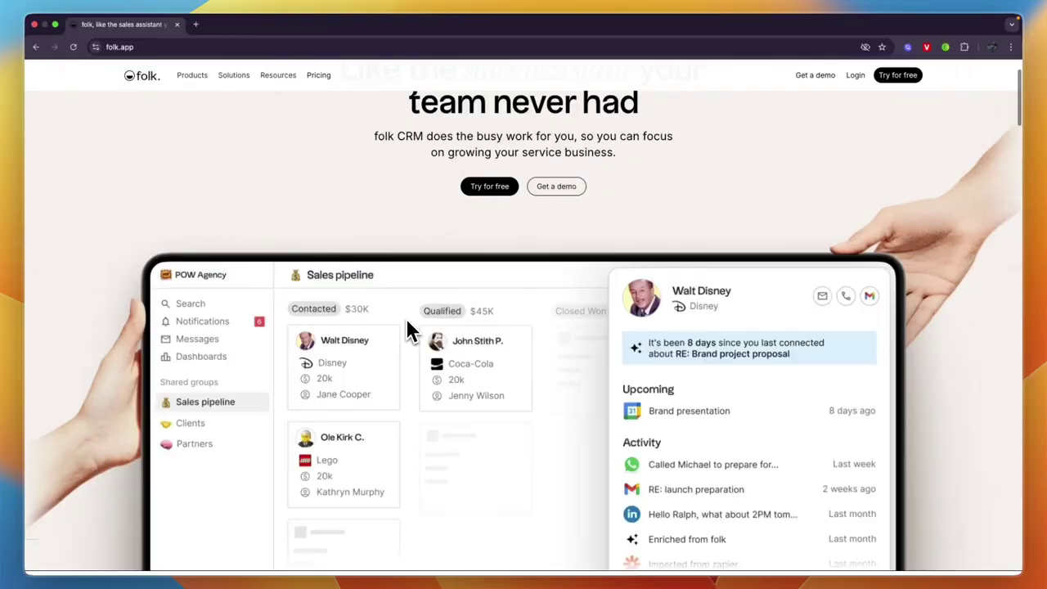
{"action": "scroll", "coordinate": [409, 331], "scroll_direction": "up", "scroll_amount": 2}
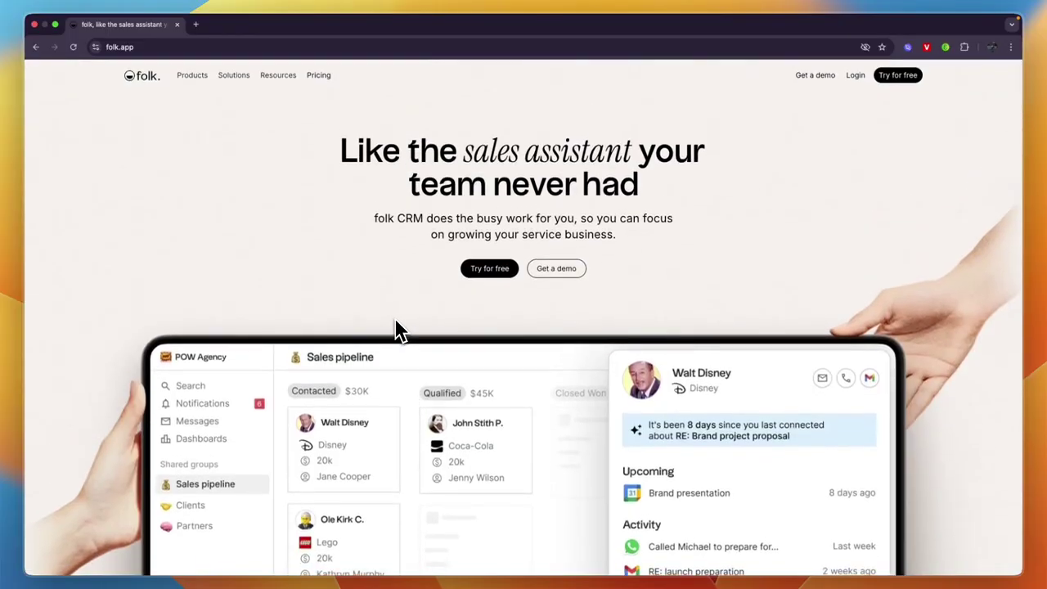
{"action": "scroll", "coordinate": [396, 329], "scroll_direction": "down", "scroll_amount": 2}
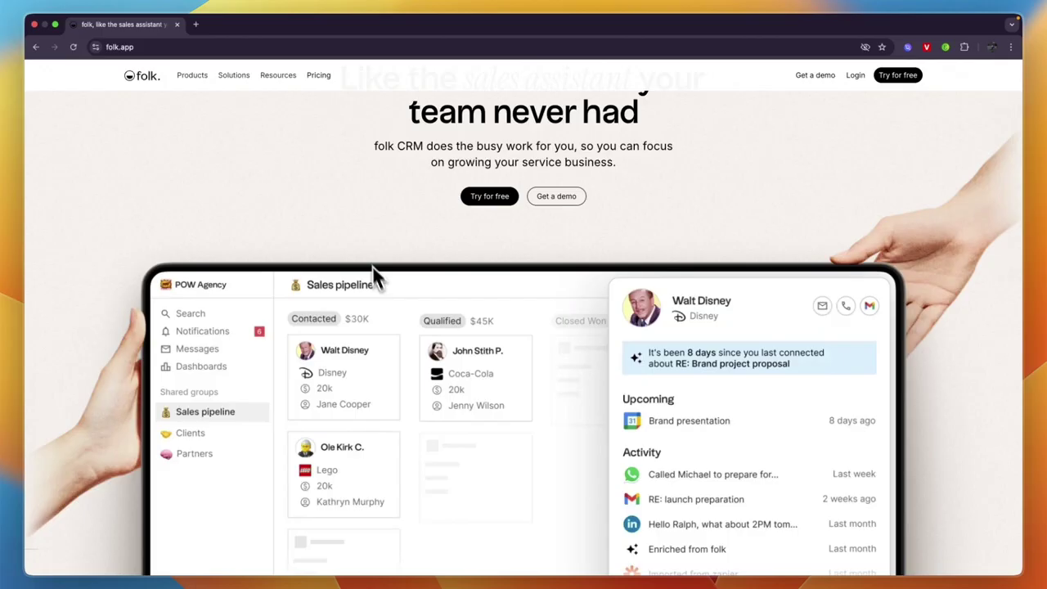
{"action": "scroll", "coordinate": [359, 266], "scroll_direction": "up", "scroll_amount": 2}
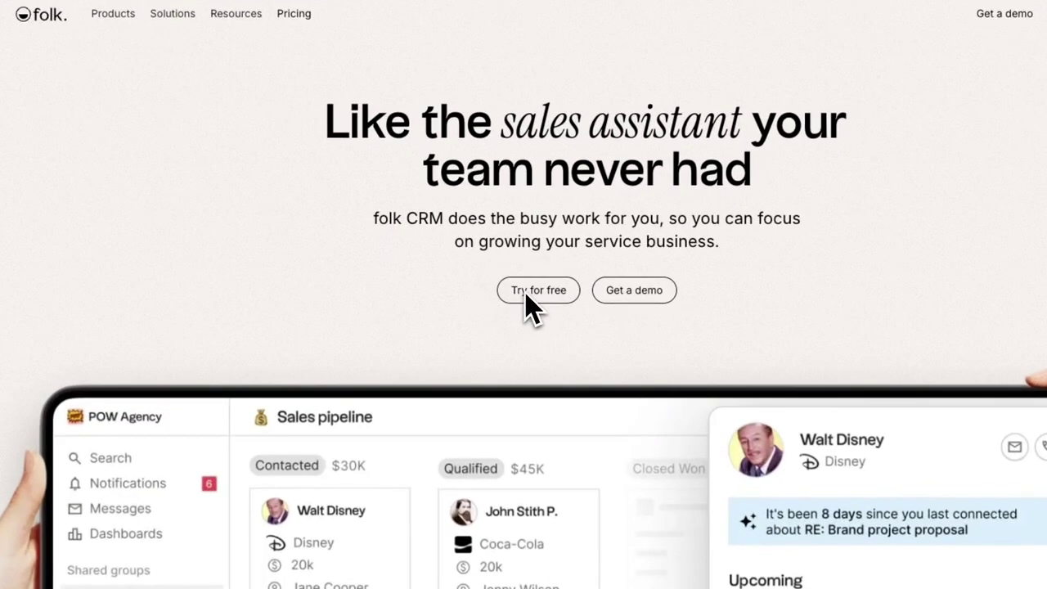
Sign up for a free folk account with Google and choose "Sell more" as the onboarding purpose.
{"action": "left_click", "coordinate": [525, 292]}
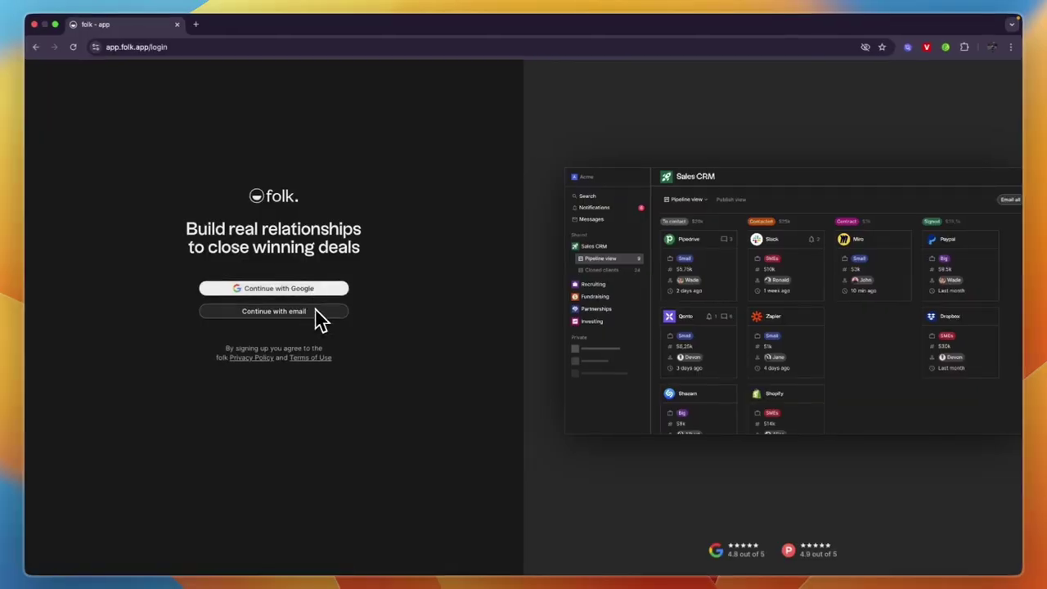
{"action": "left_click", "coordinate": [319, 292]}
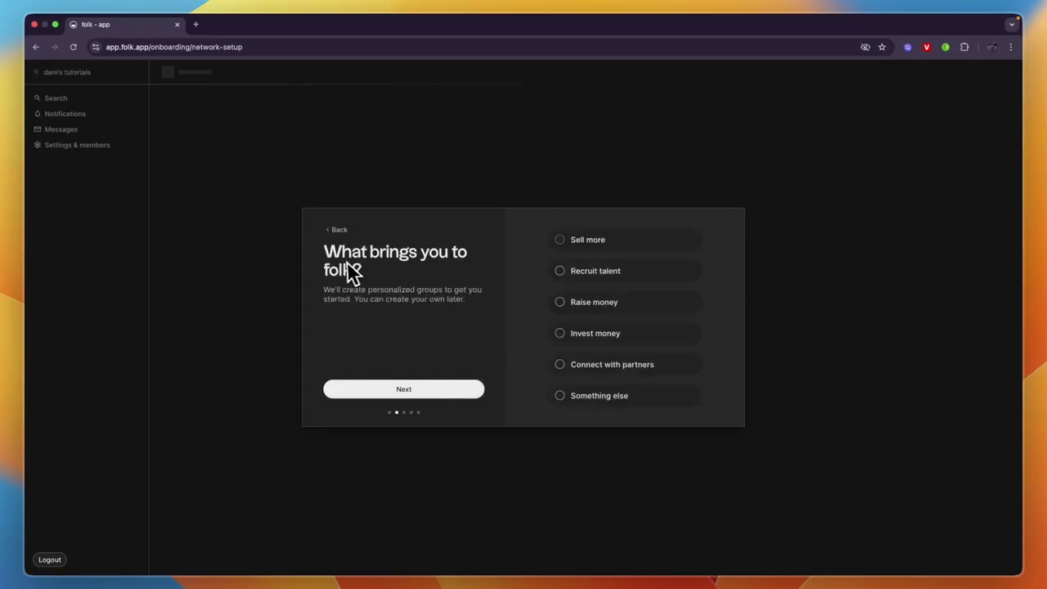
{"action": "triple_click", "coordinate": [351, 273]}
{"action": "left_click", "coordinate": [421, 286]}
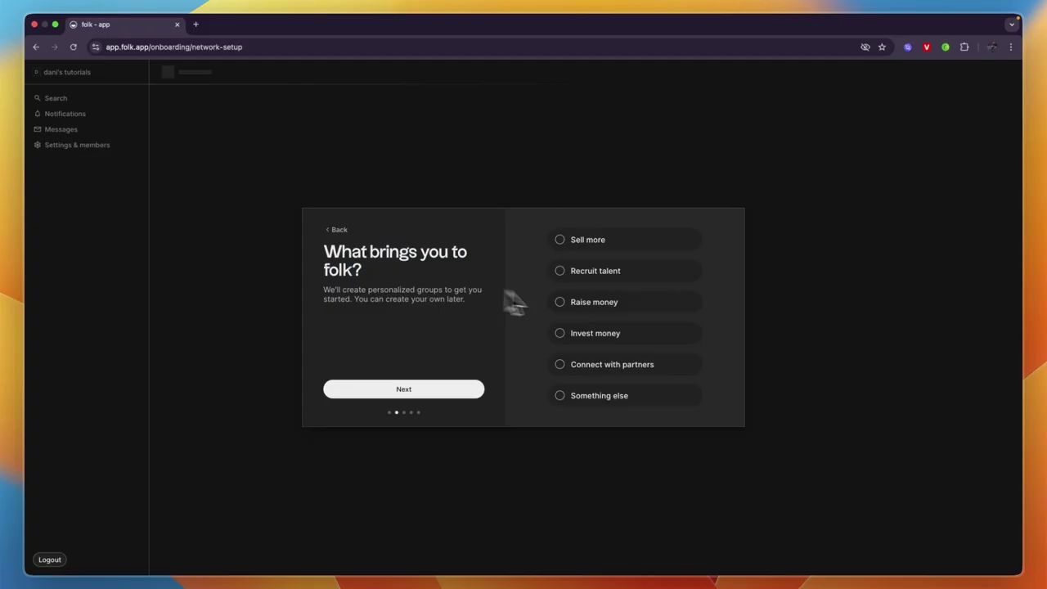
{"action": "left_click", "coordinate": [606, 240]}
{"action": "left_click", "coordinate": [427, 391]}
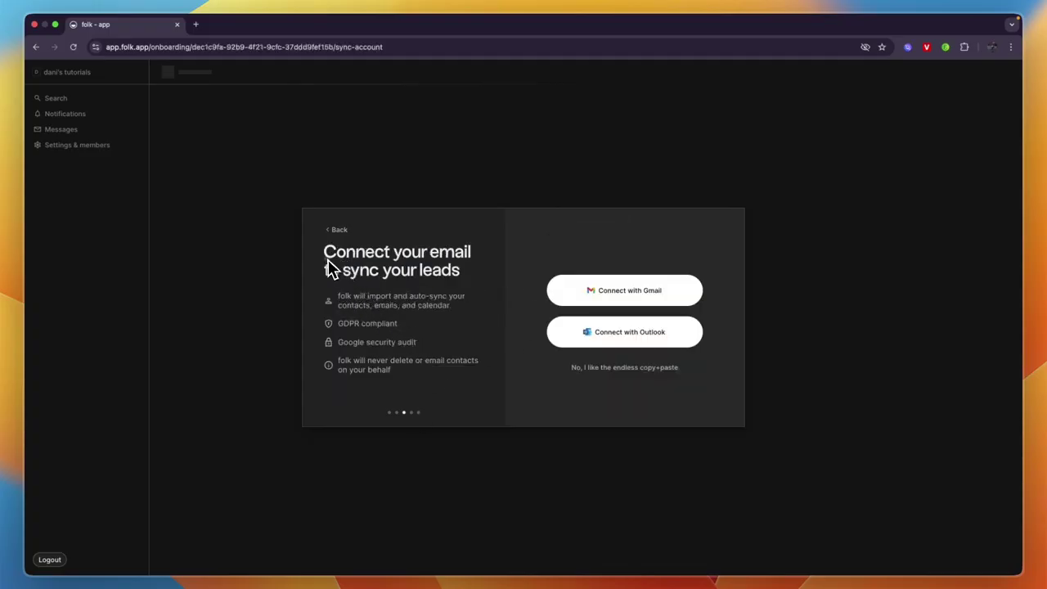
Connect the Gmail account for lead syncing, grant folk all the listed access permissions, and continue the onboarding.
{"action": "left_click_drag", "start_coordinate": [328, 262], "coordinate": [482, 281]}
{"action": "left_click", "coordinate": [479, 290]}
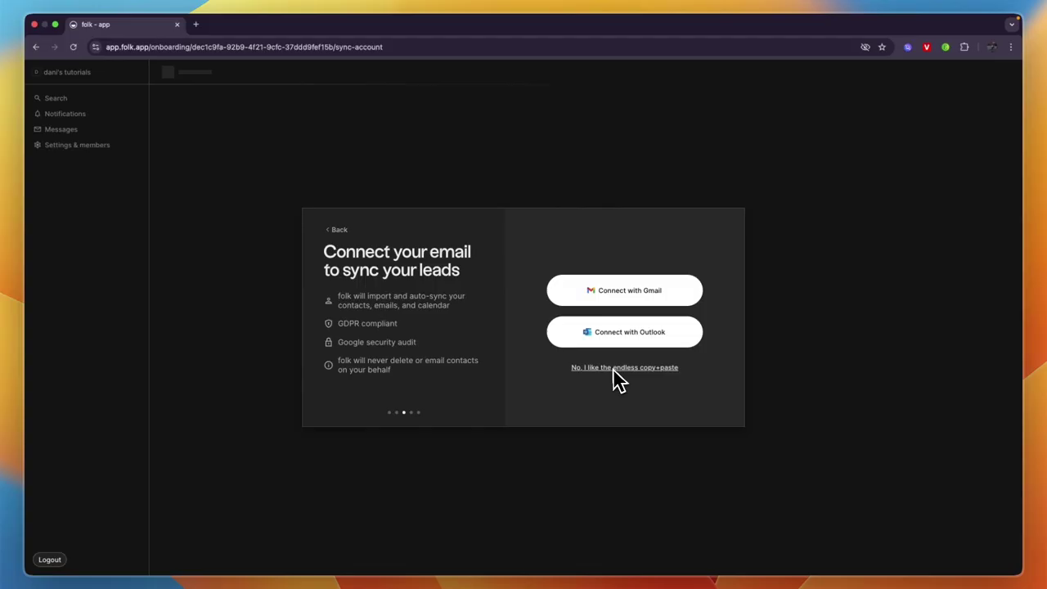
{"action": "left_click", "coordinate": [657, 301]}
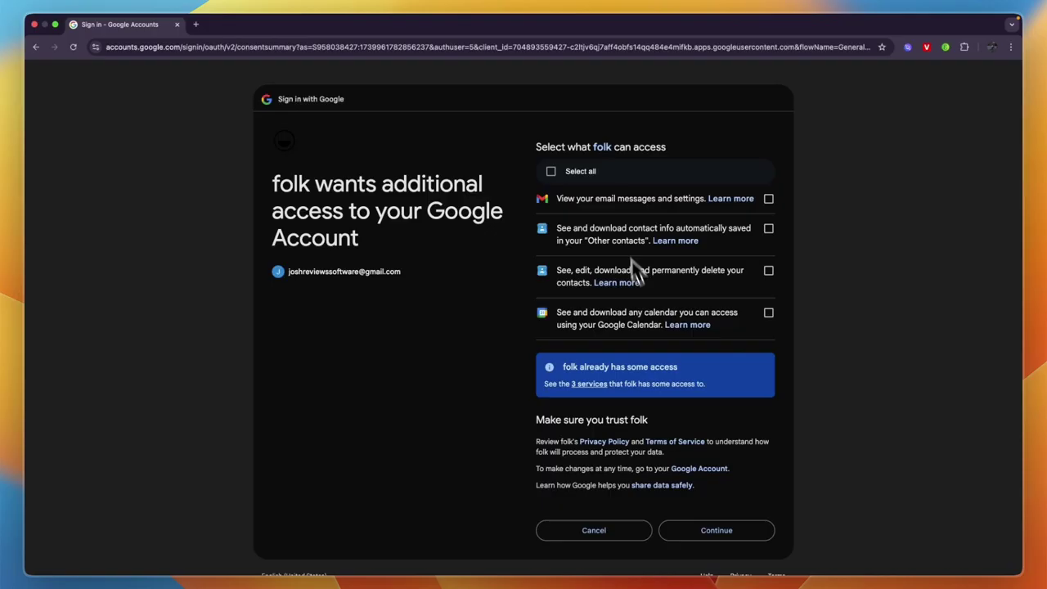
{"action": "left_click", "coordinate": [561, 173]}
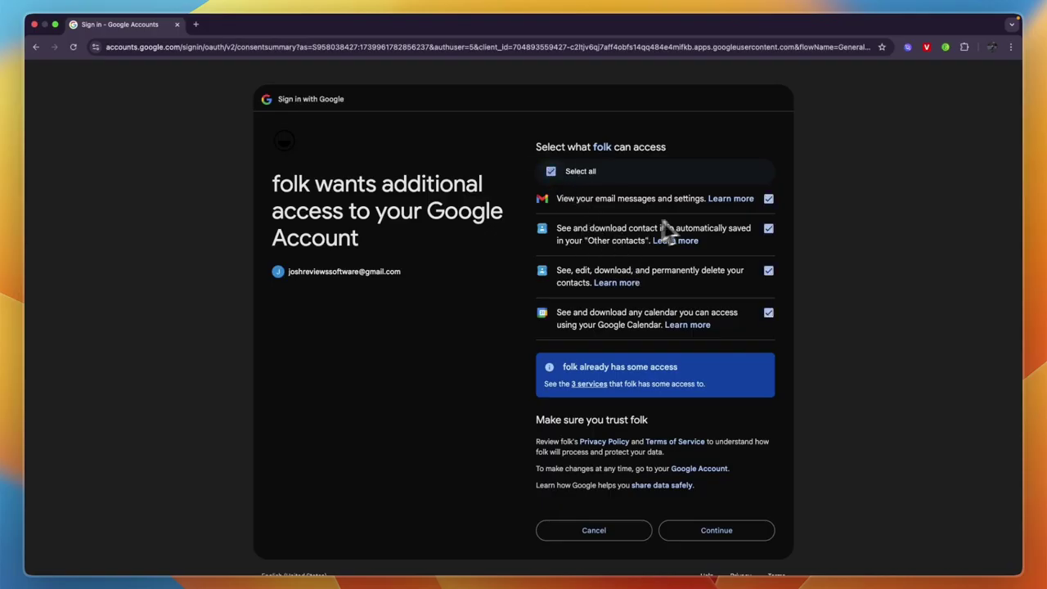
{"action": "left_click", "coordinate": [703, 533]}
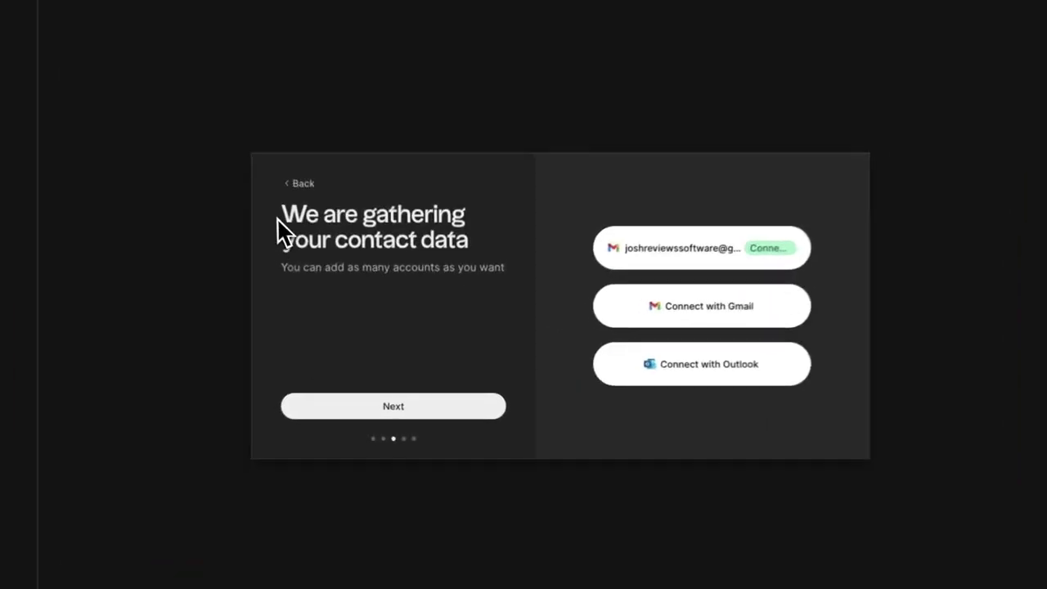
{"action": "left_click_drag", "start_coordinate": [280, 214], "coordinate": [424, 231]}
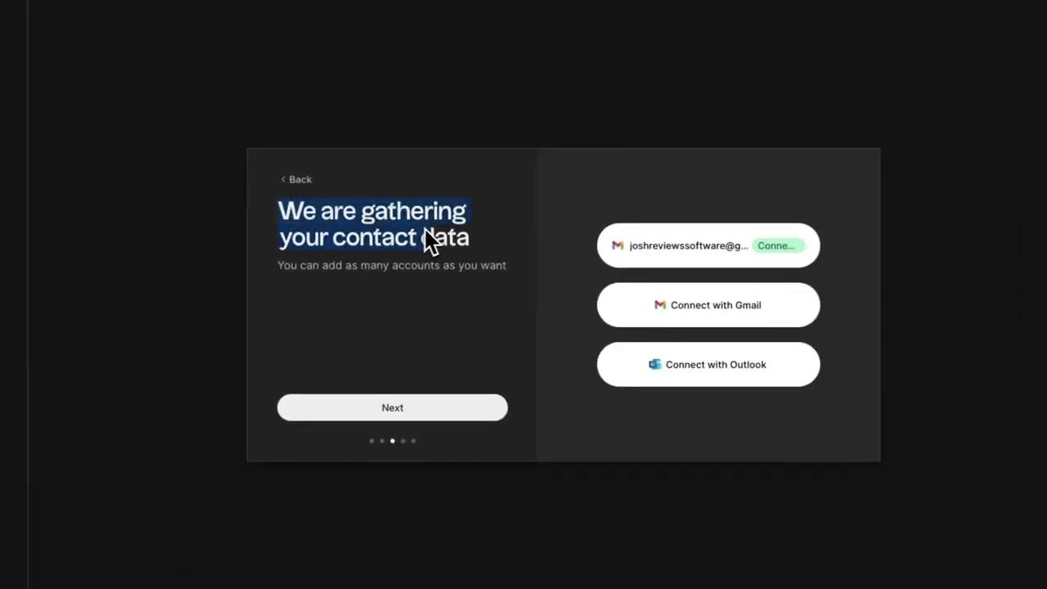
{"action": "left_click", "coordinate": [417, 282]}
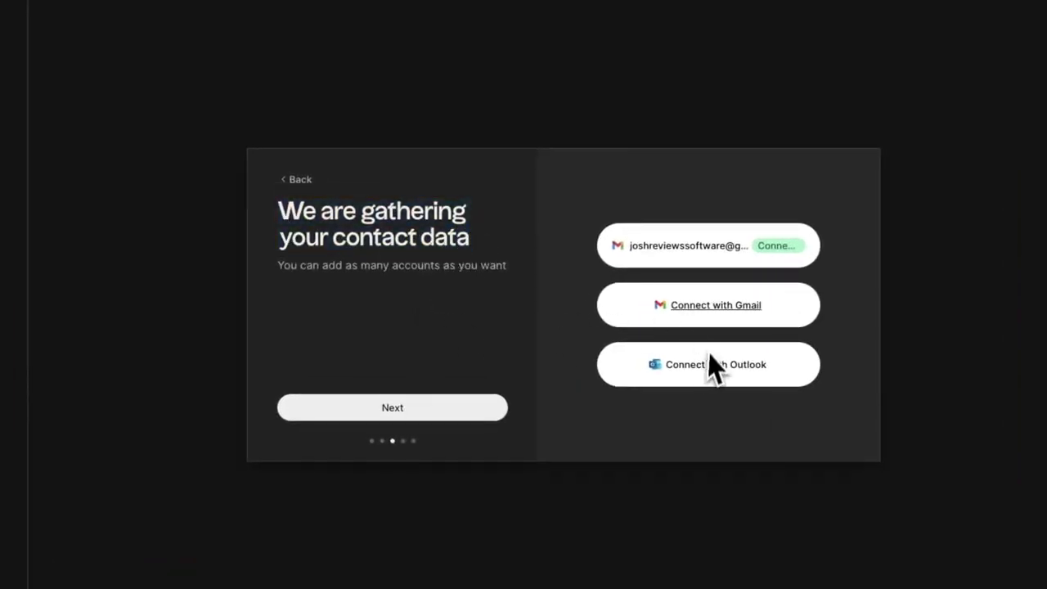
{"action": "left_click", "coordinate": [462, 406]}
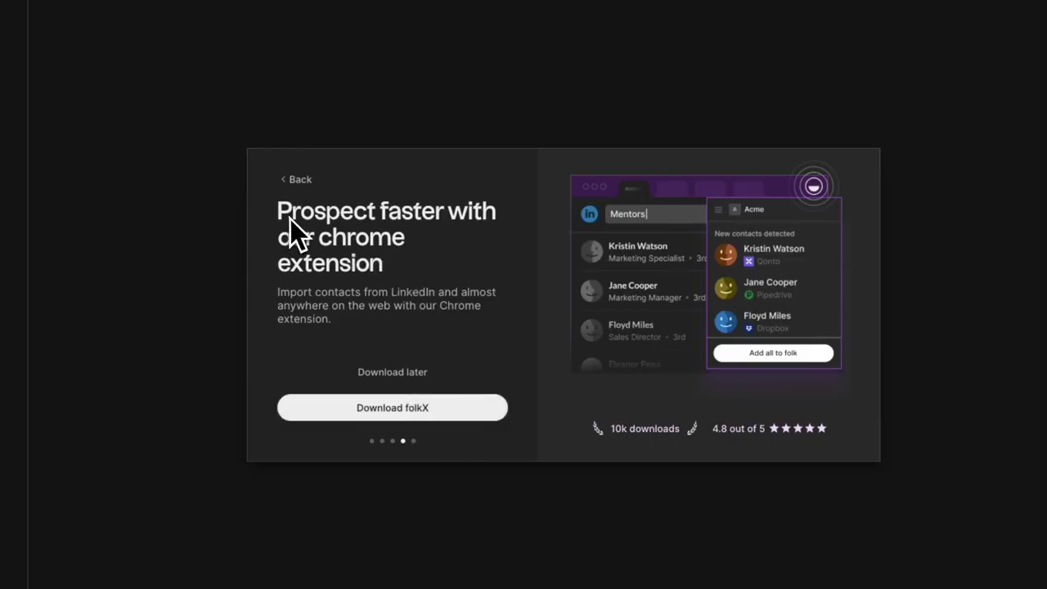
Review the folkX Chrome extension offer and postpone its download.
{"action": "left_click_drag", "start_coordinate": [281, 216], "coordinate": [399, 267]}
{"action": "left_click", "coordinate": [397, 267]}
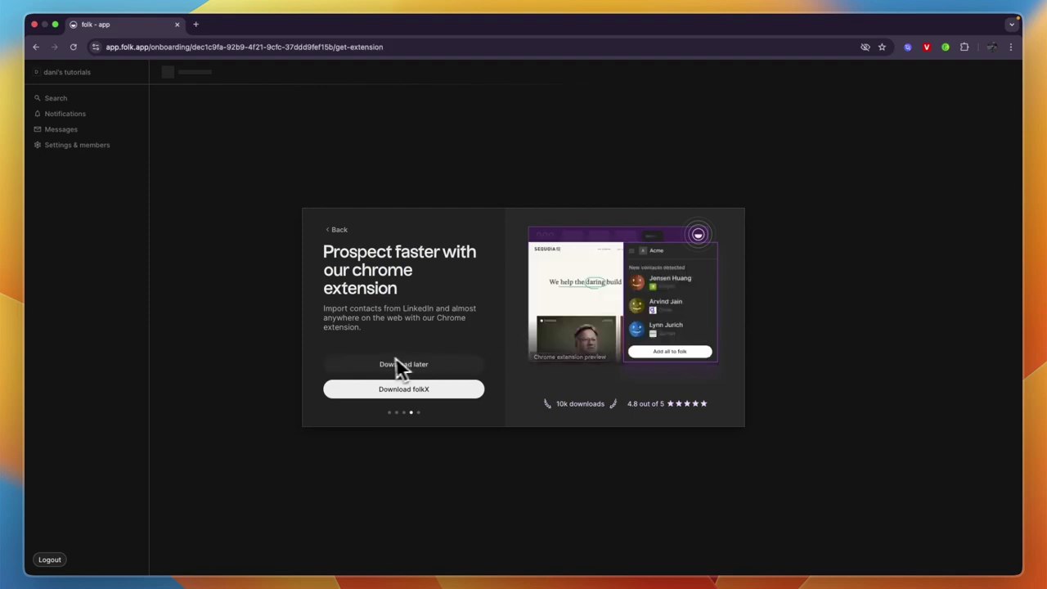
{"action": "left_click_drag", "start_coordinate": [322, 309], "coordinate": [389, 325]}
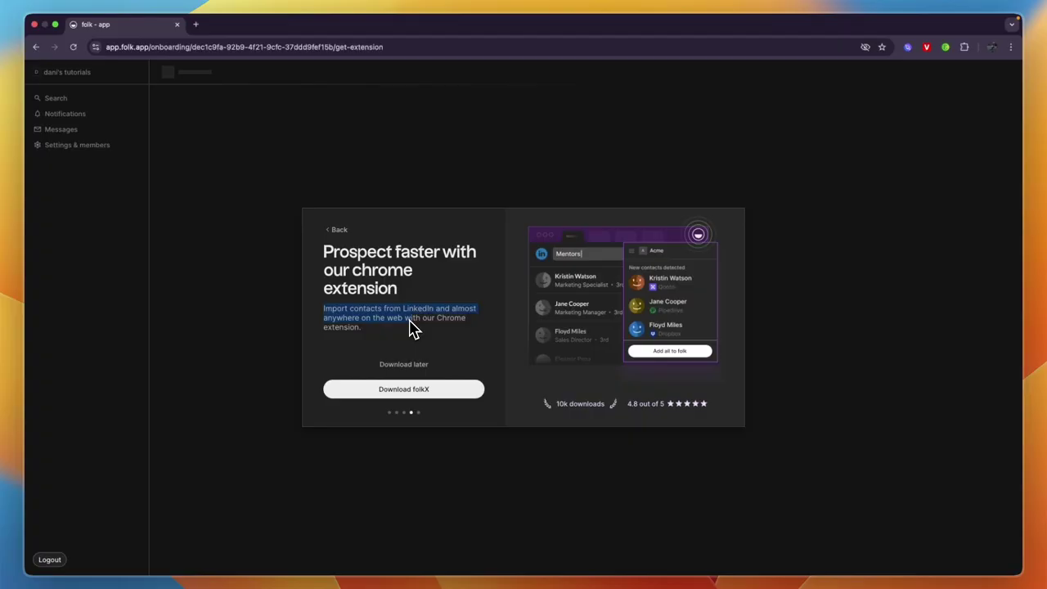
{"action": "left_click", "coordinate": [412, 365]}
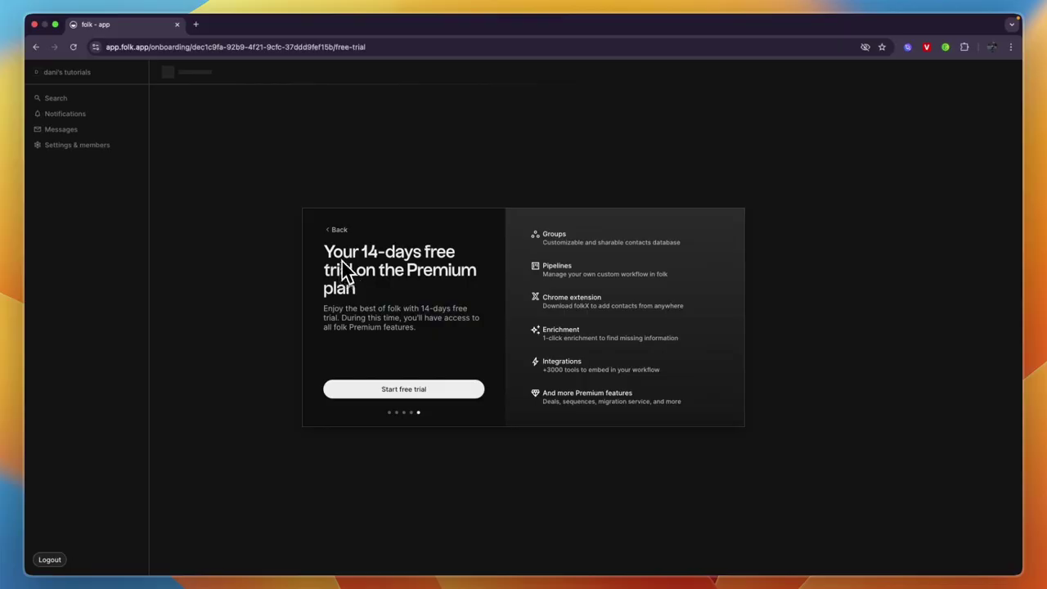
Start the 14-day free trial of the Premium plan.
{"action": "left_click_drag", "start_coordinate": [325, 251], "coordinate": [390, 252]}
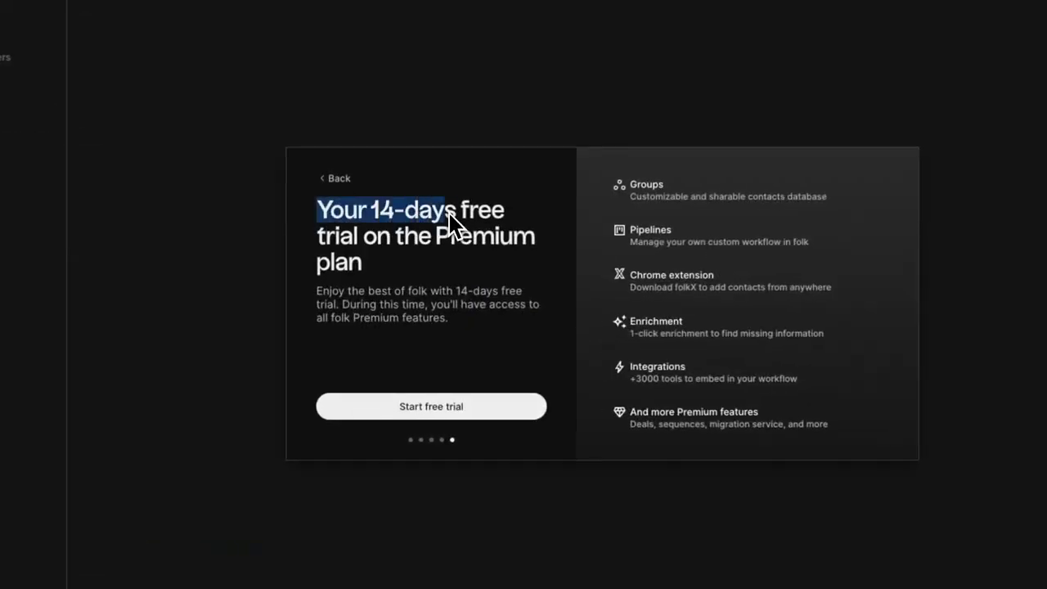
{"action": "left_click_drag", "start_coordinate": [450, 219], "coordinate": [448, 256]}
{"action": "left_click", "coordinate": [449, 280]}
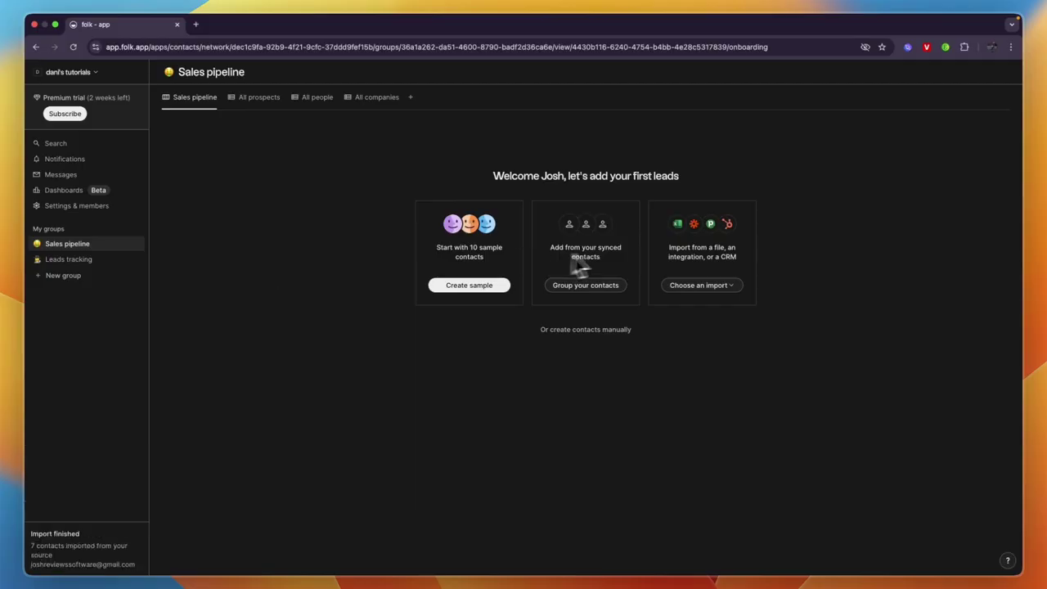
Check the import options for first leads, and fill the Sales pipeline group with the 10 sample contacts.
{"action": "left_click_drag", "start_coordinate": [570, 186], "coordinate": [719, 178]}
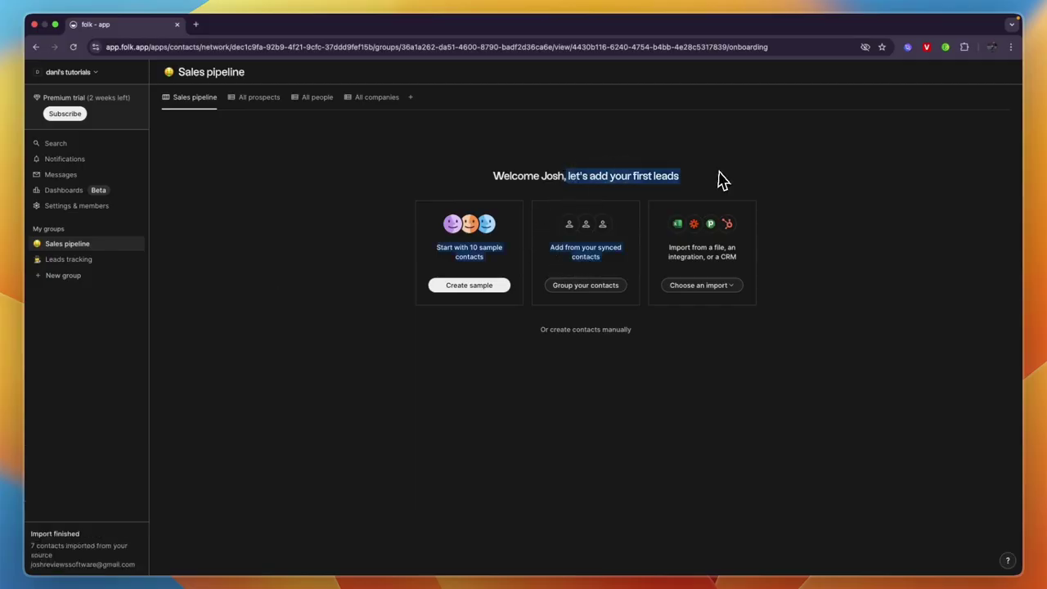
{"action": "left_click", "coordinate": [719, 178]}
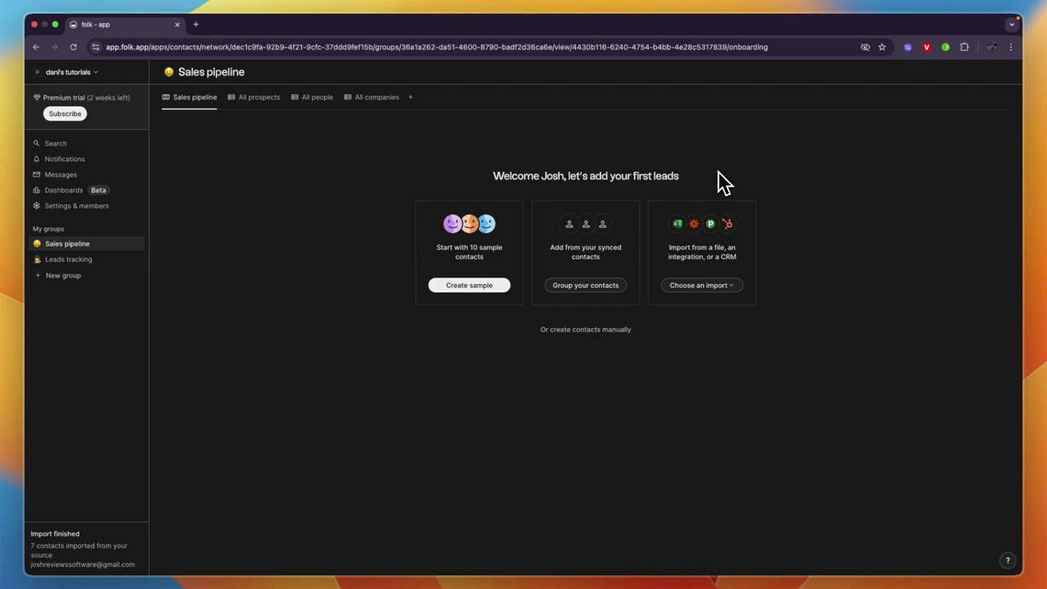
{"action": "left_click", "coordinate": [708, 288]}
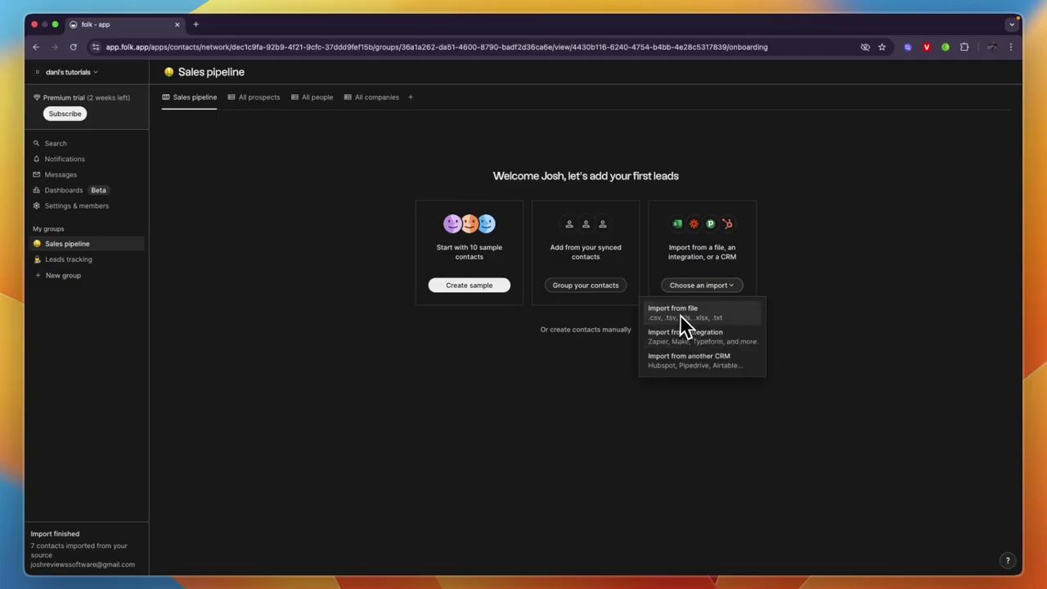
{"action": "left_click", "coordinate": [619, 378]}
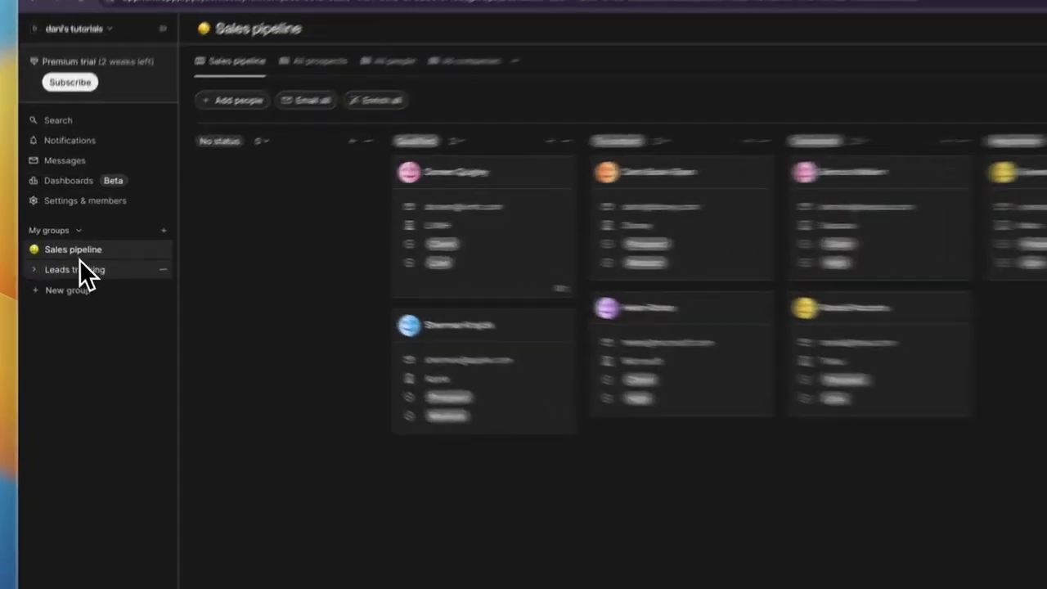
Look at the Leads tracking group, and expand the Sales pipeline group to view its All prospects and Sales pipeline views.
{"action": "left_click", "coordinate": [73, 260]}
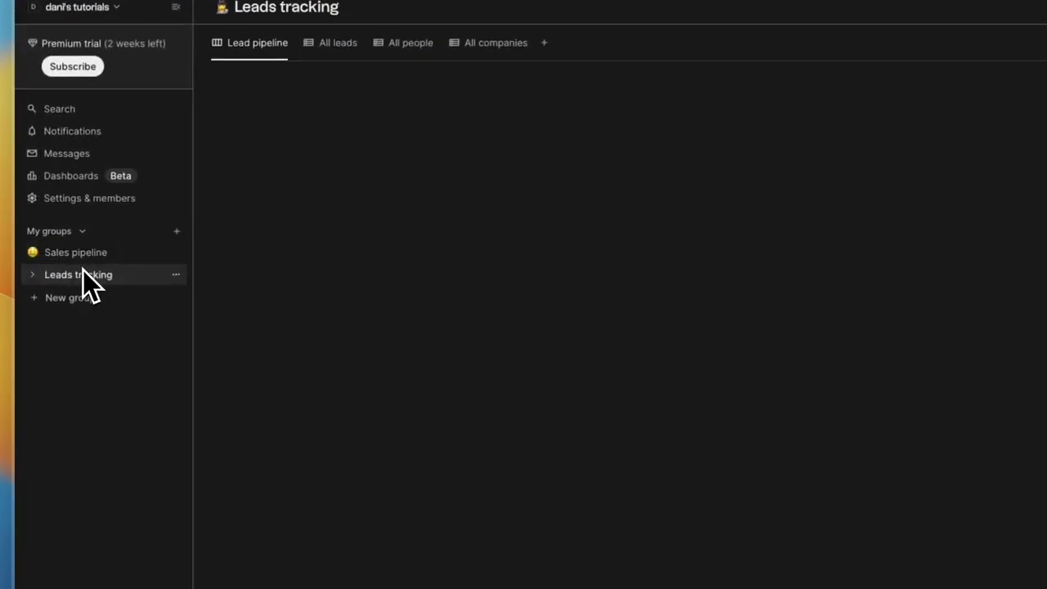
{"action": "left_click", "coordinate": [31, 253]}
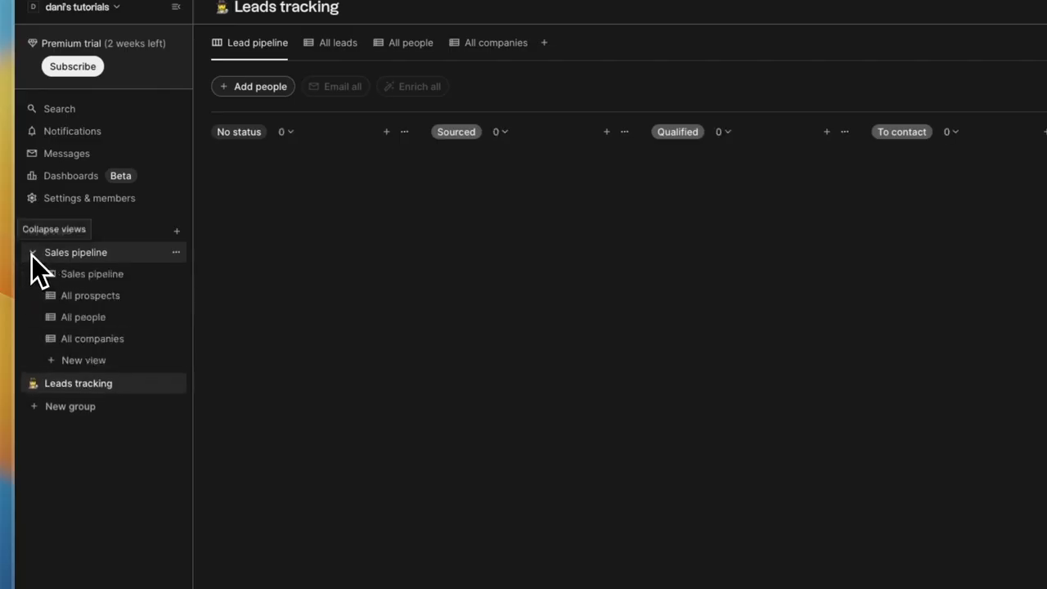
{"action": "left_click", "coordinate": [90, 276]}
{"action": "left_click", "coordinate": [100, 293]}
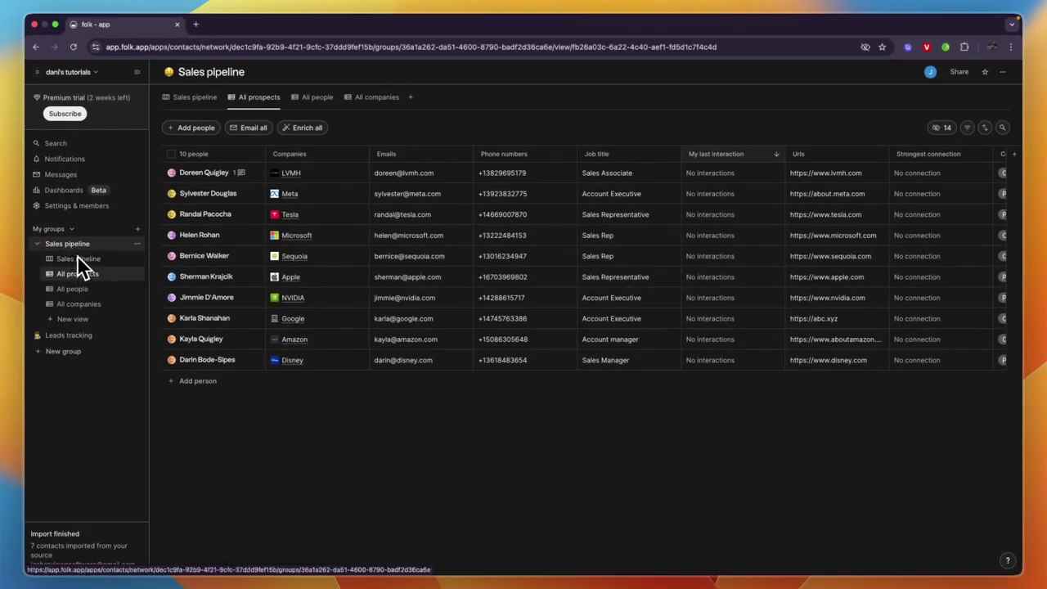
{"action": "left_click", "coordinate": [76, 259]}
Add the existing GreenRope contact to the Sales pipeline group, and view the blank form for creating a person.
{"action": "mouse_move", "coordinate": [171, 264]}
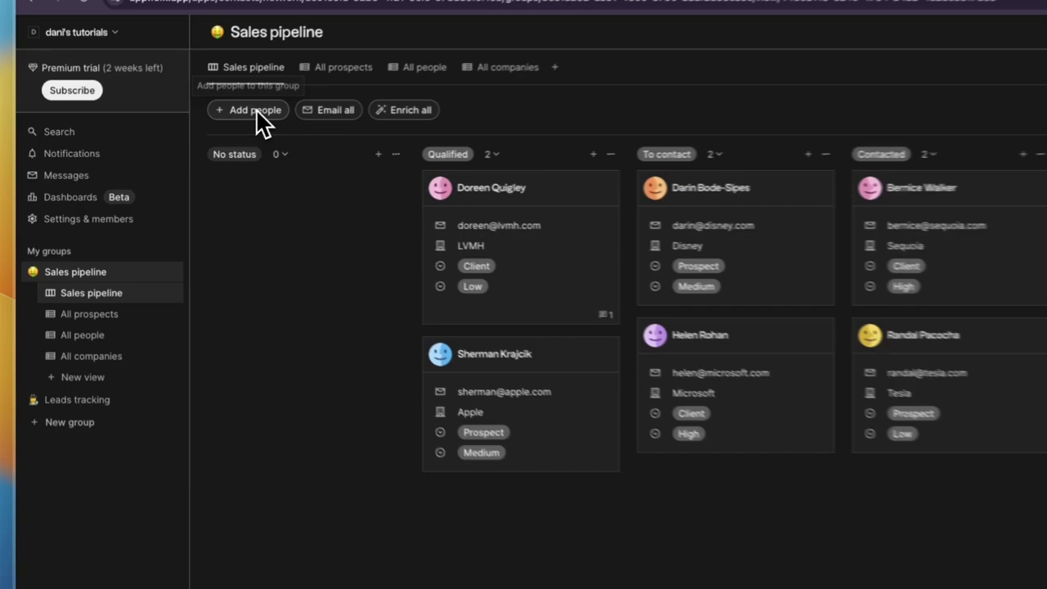
{"action": "left_click", "coordinate": [256, 112]}
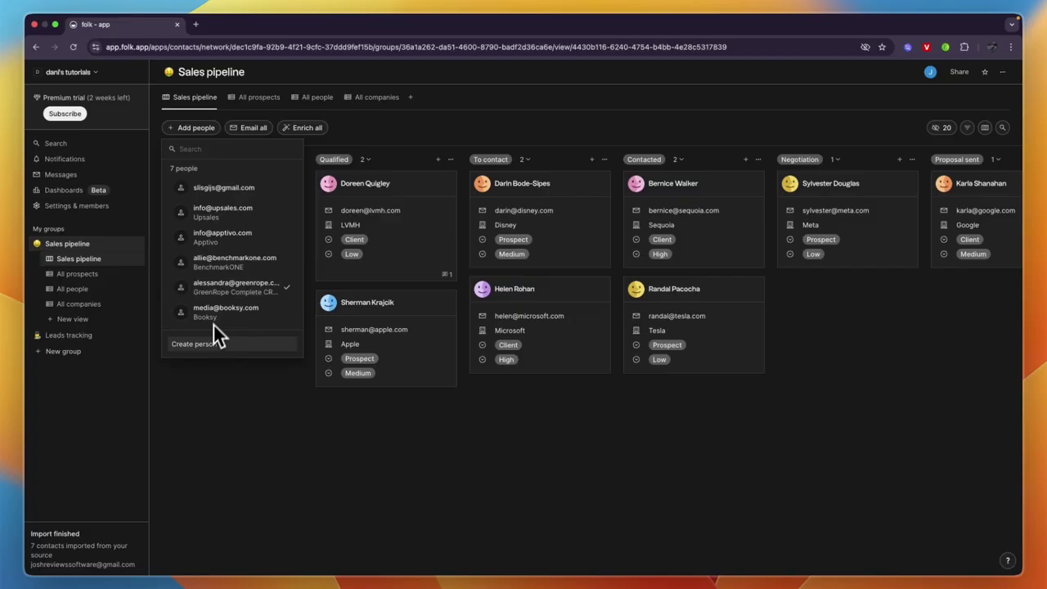
{"action": "left_click", "coordinate": [204, 350]}
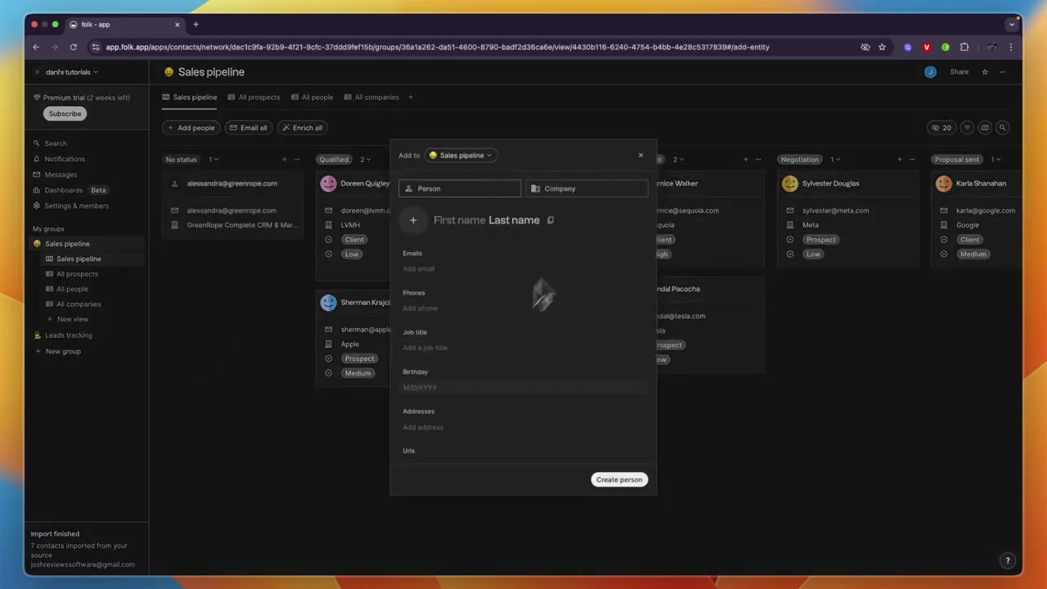
{"action": "left_click", "coordinate": [718, 362]}
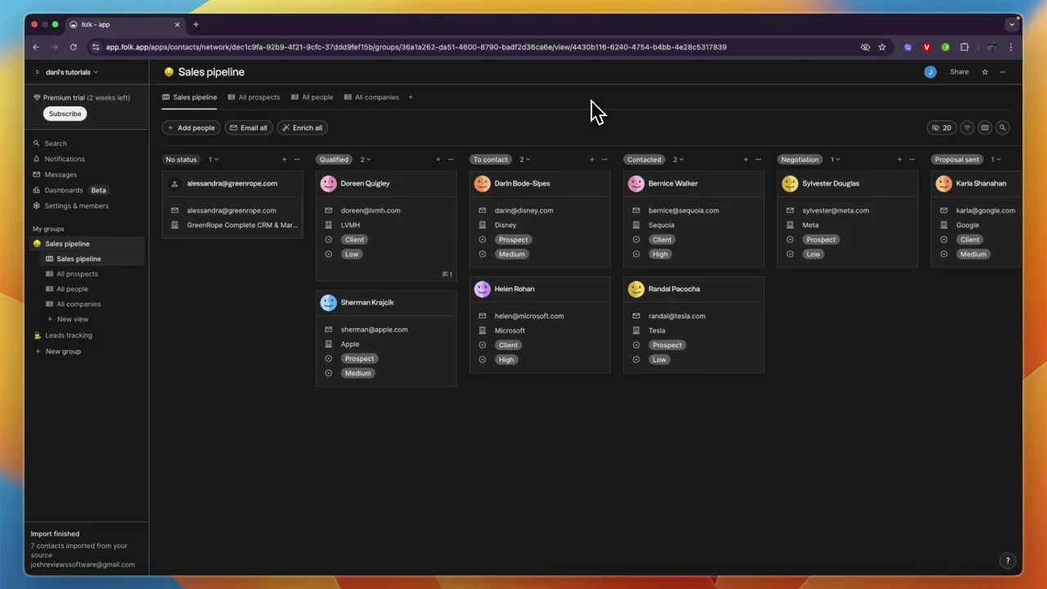
Examine the GreenRope contact's team interactions, the form for logging a new interaction, and the notes.
{"action": "left_click", "coordinate": [229, 193]}
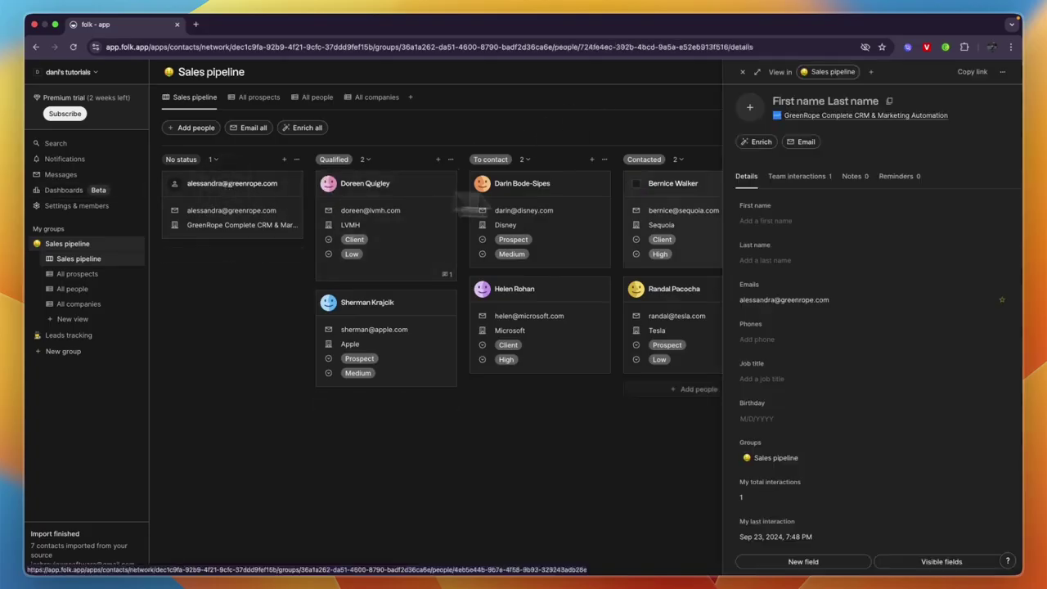
{"action": "left_click", "coordinate": [779, 183]}
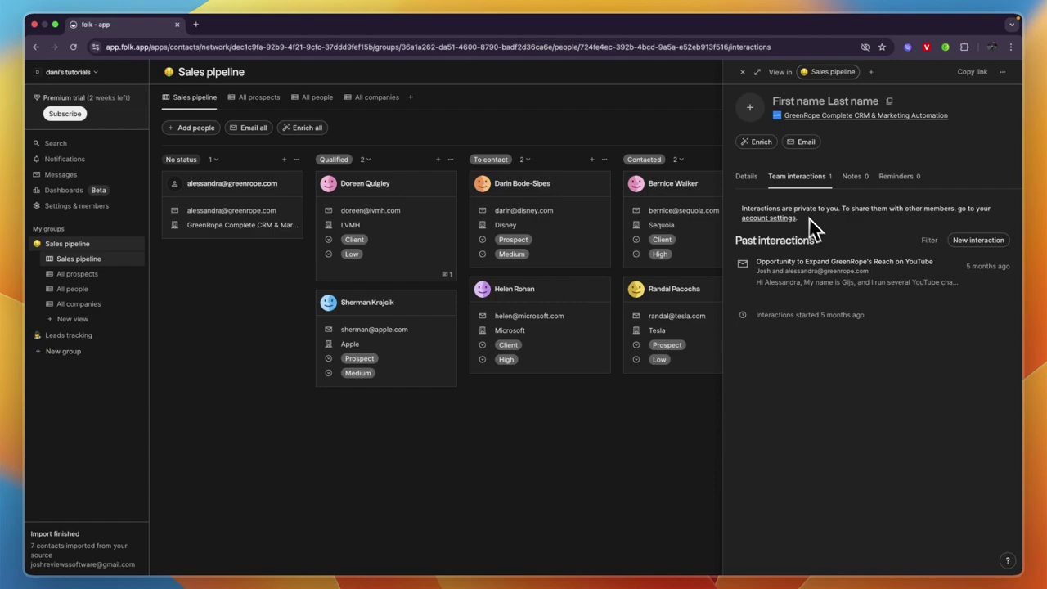
{"action": "left_click", "coordinate": [993, 242]}
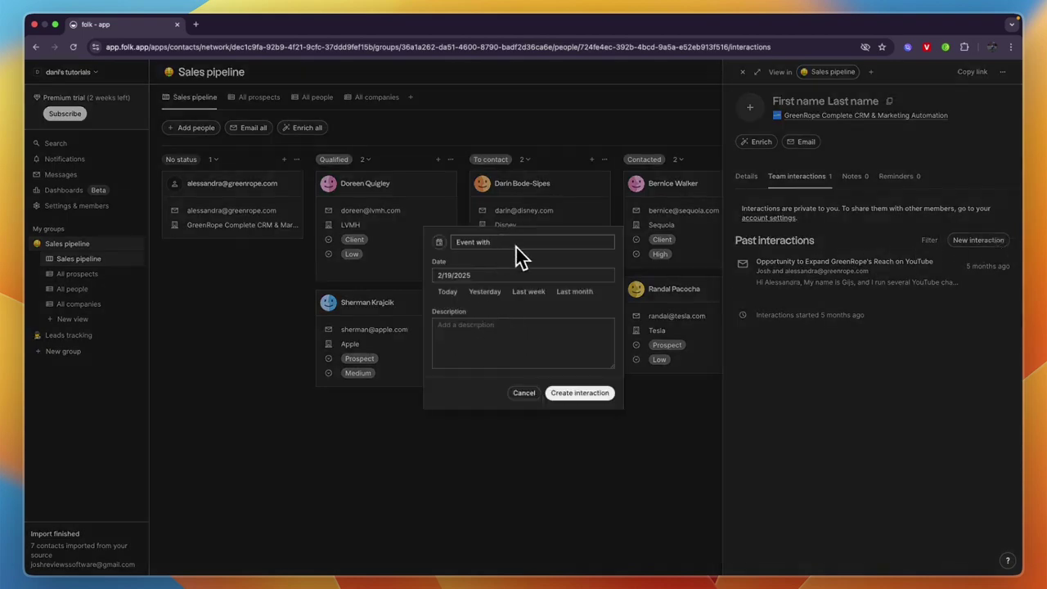
{"action": "left_click", "coordinate": [475, 332]}
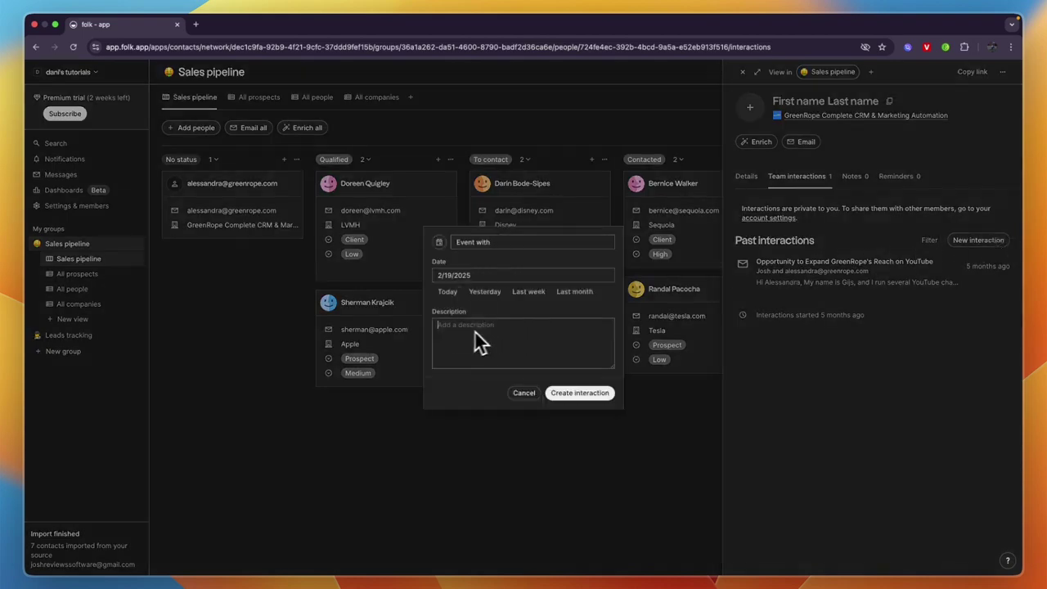
{"action": "left_click", "coordinate": [517, 391]}
{"action": "left_click", "coordinate": [861, 179]}
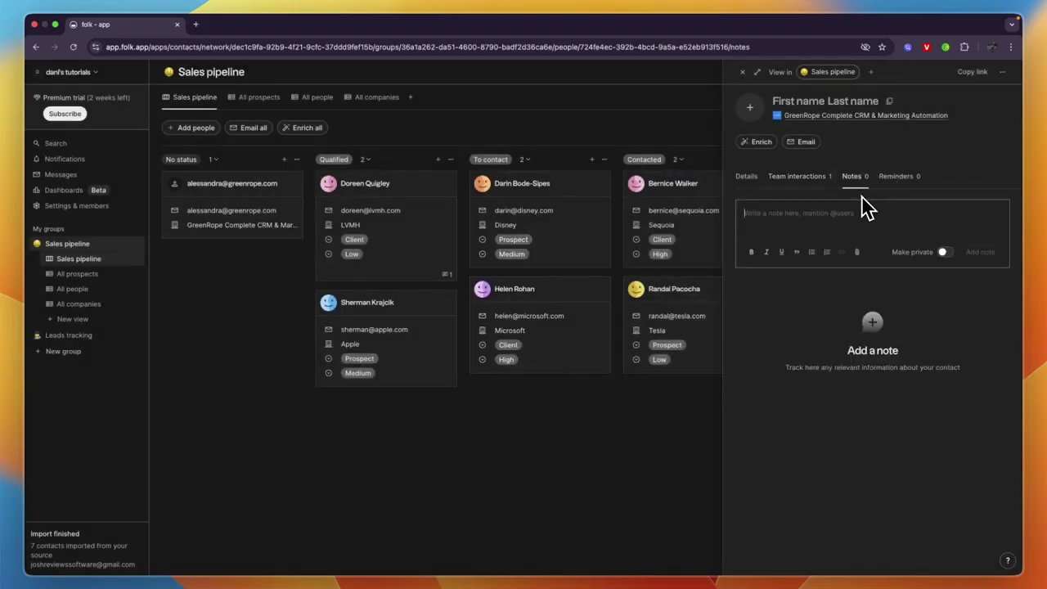
{"action": "left_click", "coordinate": [823, 183]}
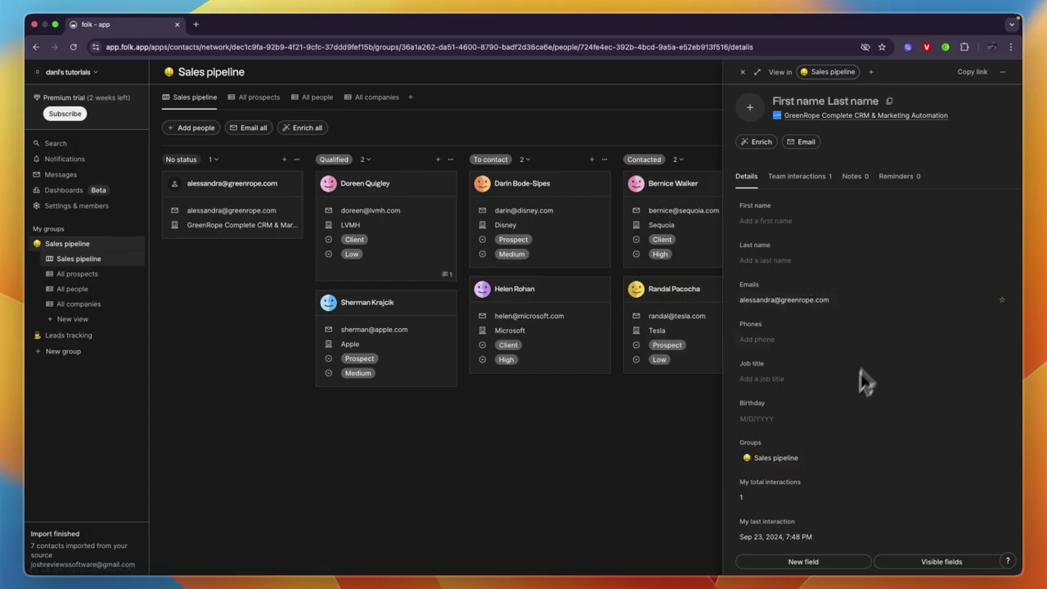
Review the GreenRope contact's detail fields and the field types available for a new field, and close the contact.
{"action": "scroll", "coordinate": [864, 381], "scroll_direction": "down", "scroll_amount": 3}
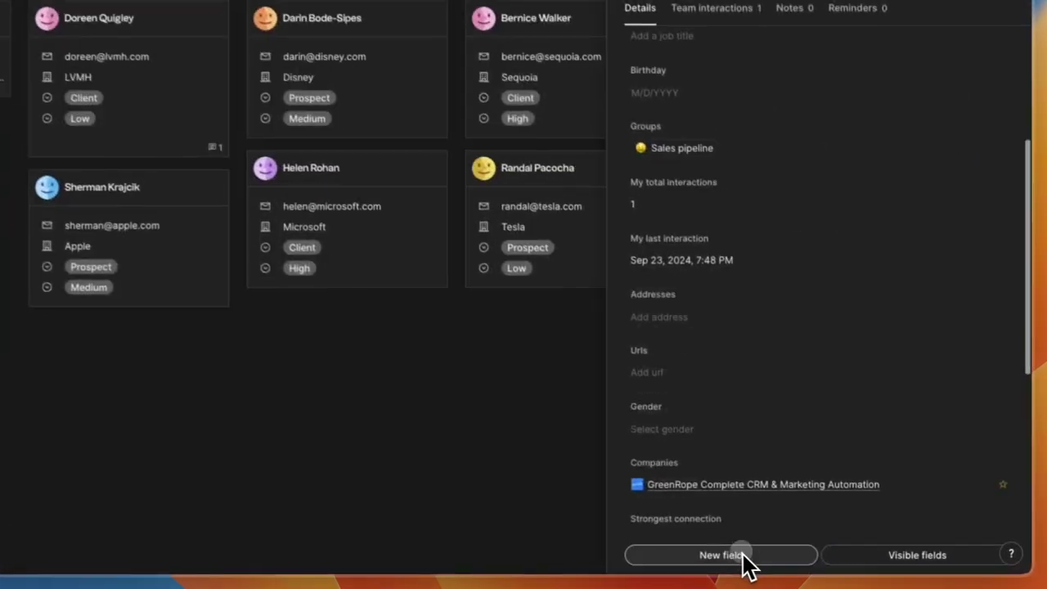
{"action": "left_click", "coordinate": [744, 556]}
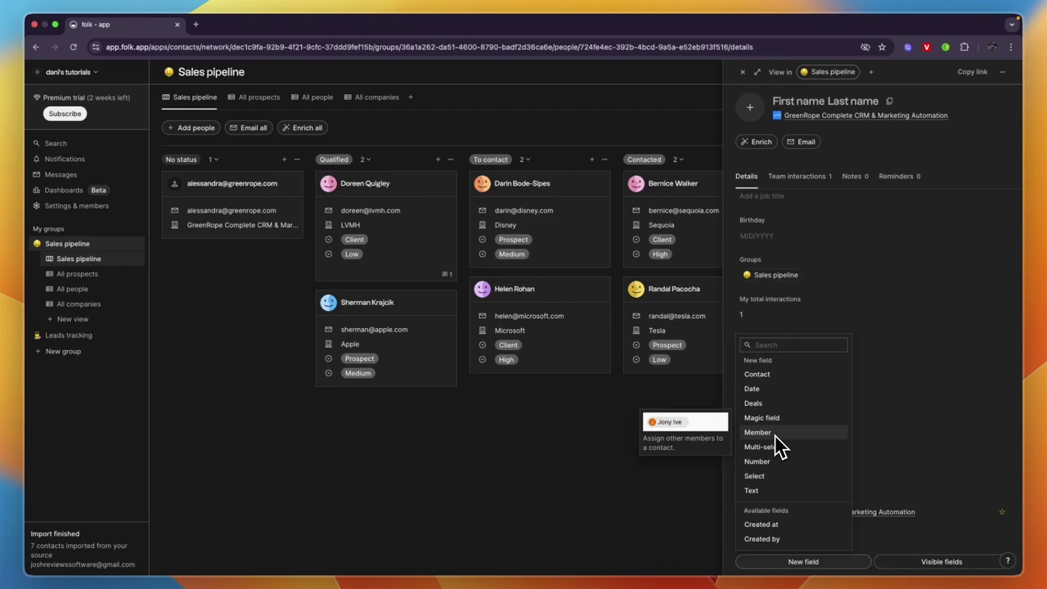
{"action": "left_click", "coordinate": [859, 440]}
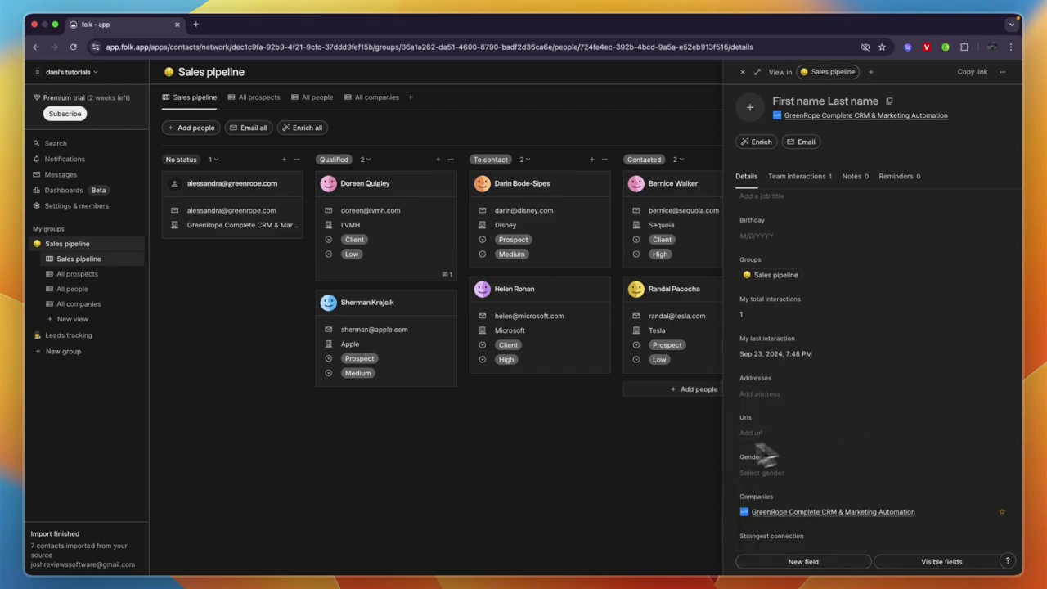
{"action": "left_click", "coordinate": [742, 72]}
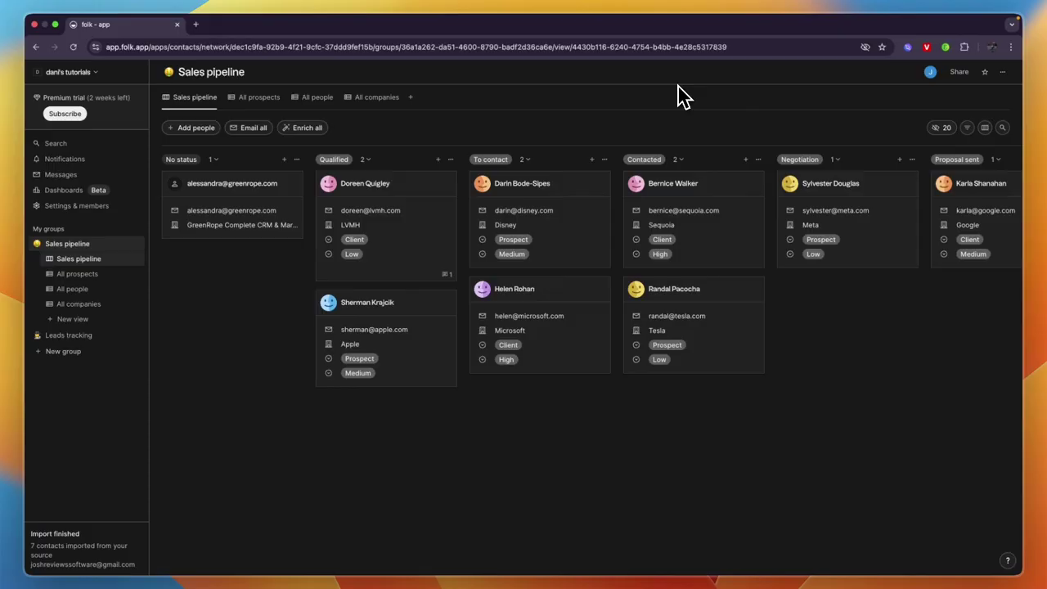
Copy the sharing link of the Sales pipeline group.
{"action": "left_click", "coordinate": [957, 74]}
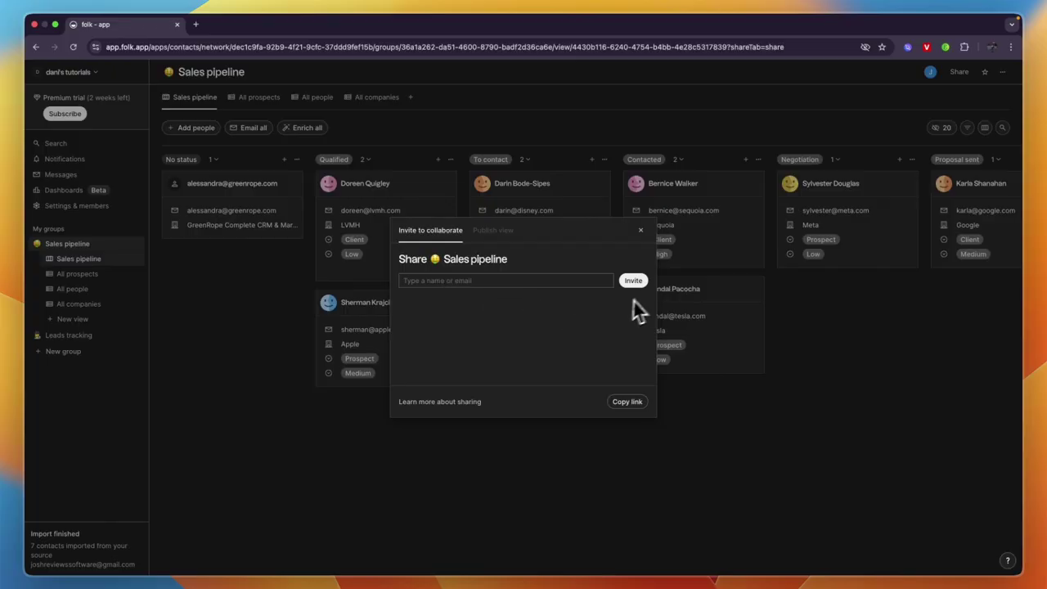
{"action": "left_click", "coordinate": [626, 401]}
{"action": "left_click", "coordinate": [862, 328]}
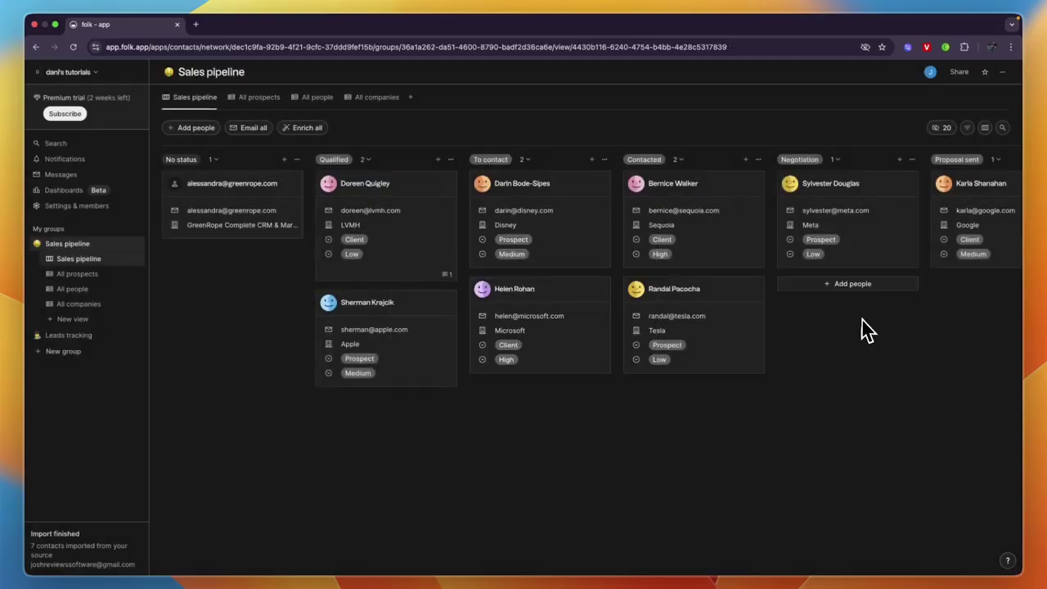
Look at the workspace's Members settings, and read the Suggest follow-ups description in the AI Follow-ups settings.
{"action": "left_click", "coordinate": [78, 206]}
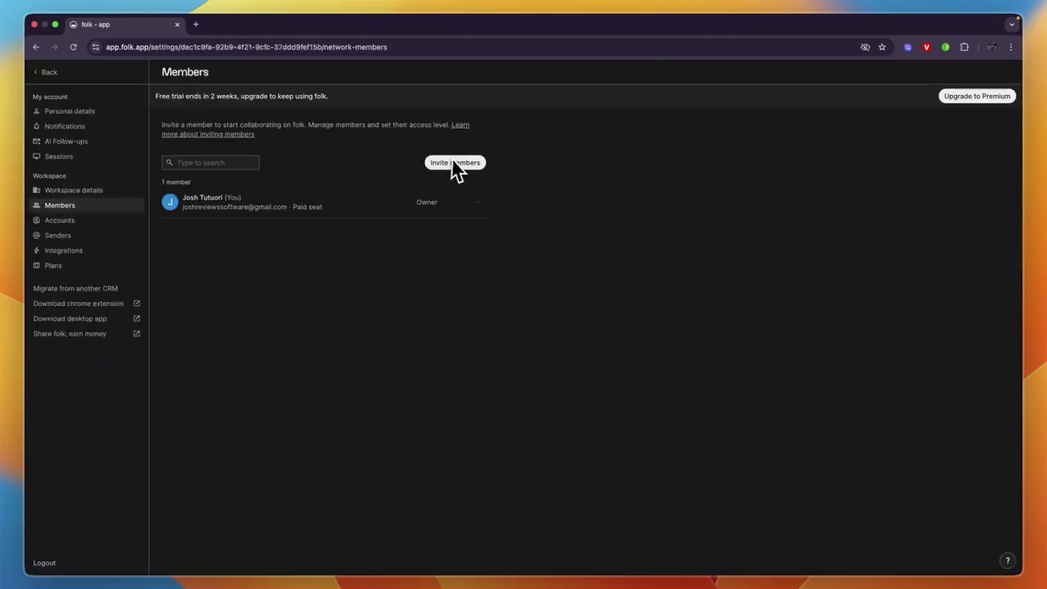
{"action": "left_click", "coordinate": [65, 140]}
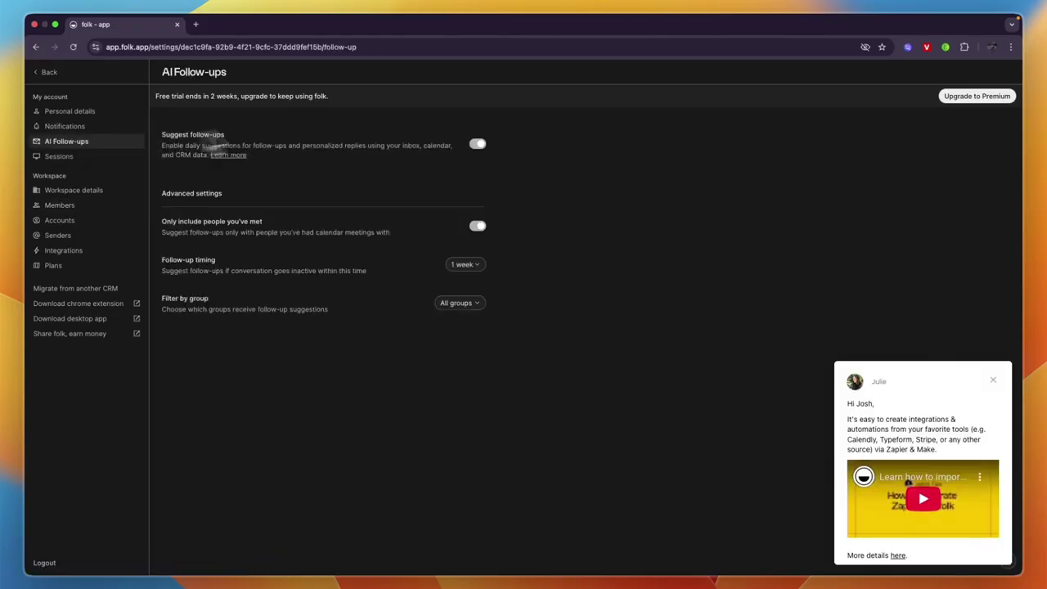
{"action": "left_click_drag", "start_coordinate": [165, 136], "coordinate": [235, 137]}
{"action": "left_click", "coordinate": [258, 144]}
{"action": "left_click_drag", "start_coordinate": [163, 147], "coordinate": [197, 157]}
{"action": "left_click", "coordinate": [237, 174]}
Look through the list of integrations available for the workspace.
{"action": "left_click", "coordinate": [82, 251]}
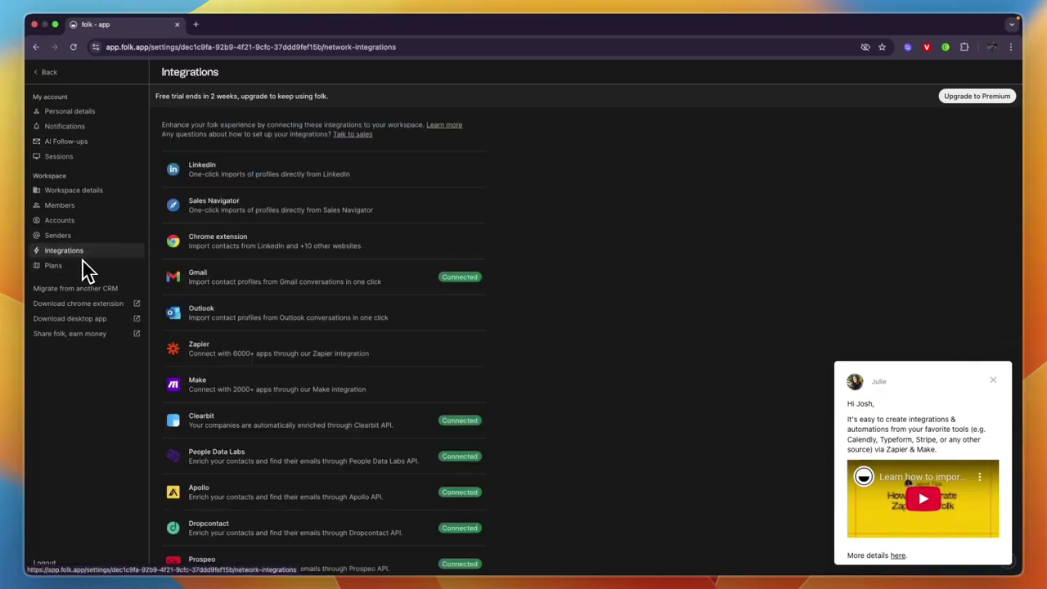
{"action": "scroll", "coordinate": [299, 269], "scroll_direction": "down", "scroll_amount": 3}
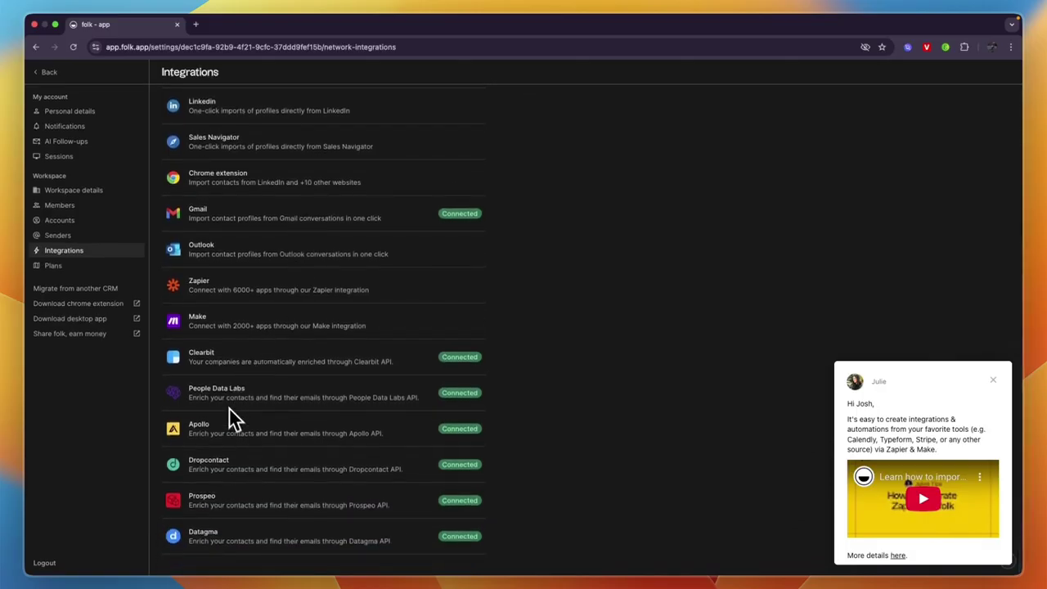
{"action": "scroll", "coordinate": [228, 363], "scroll_direction": "up", "scroll_amount": 1}
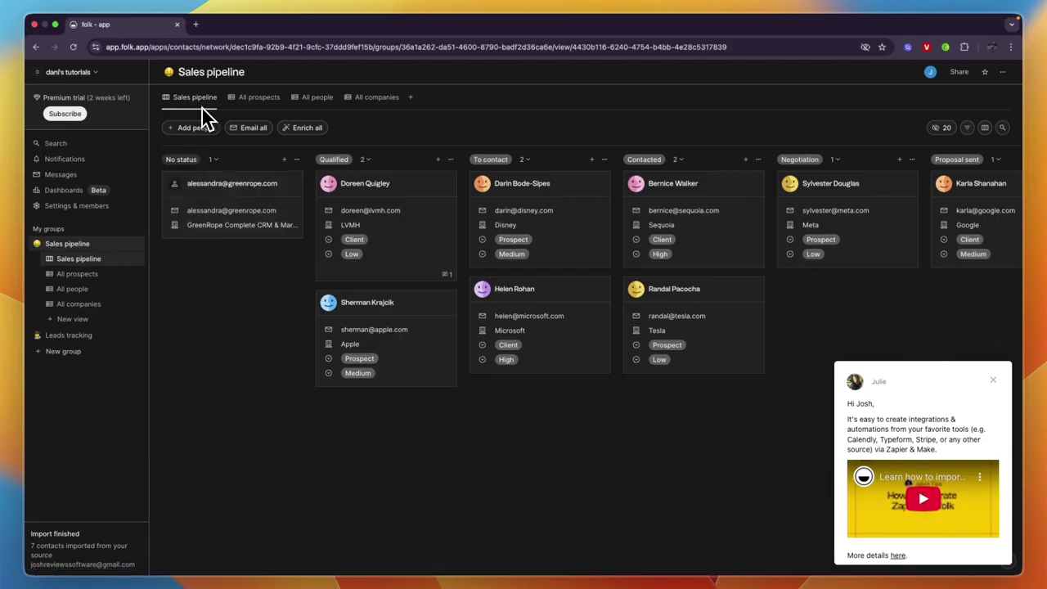
View the Sales pipeline group's All prospects and All people tables and the list of people available to add.
{"action": "left_click", "coordinate": [243, 101]}
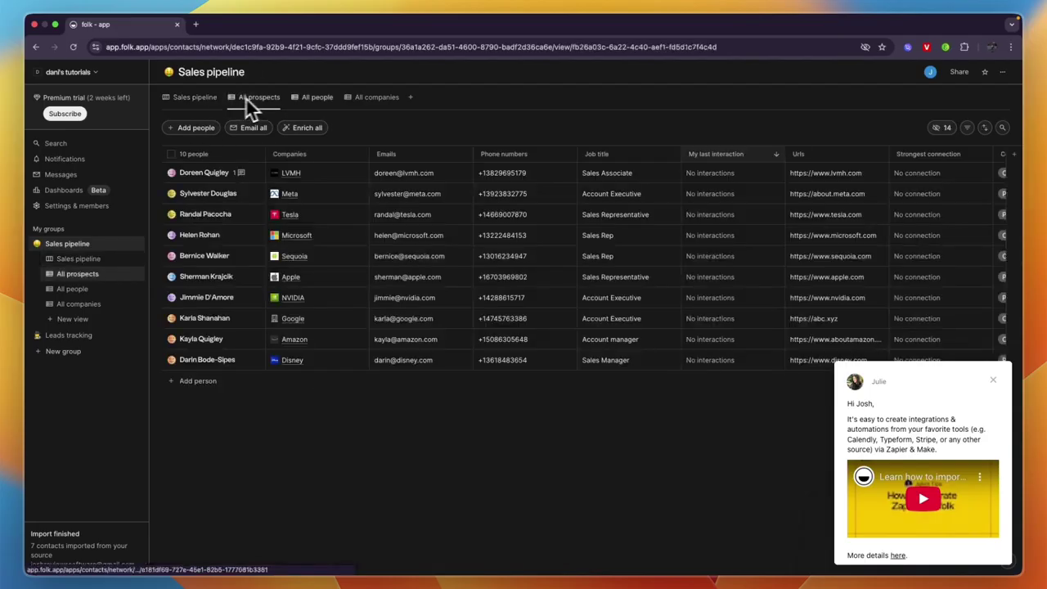
{"action": "left_click", "coordinate": [308, 97]}
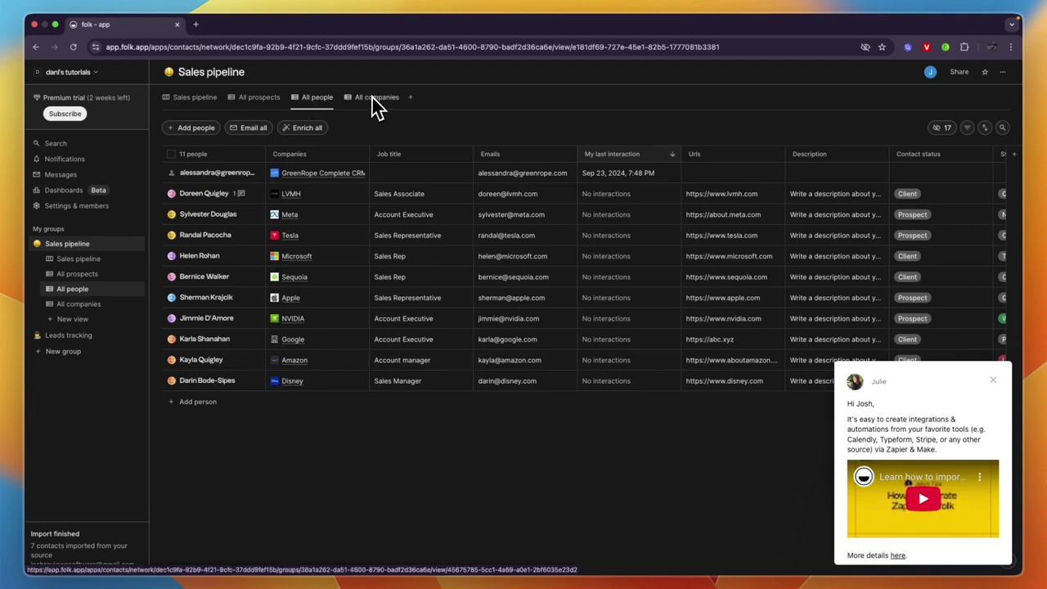
{"action": "left_click", "coordinate": [193, 131]}
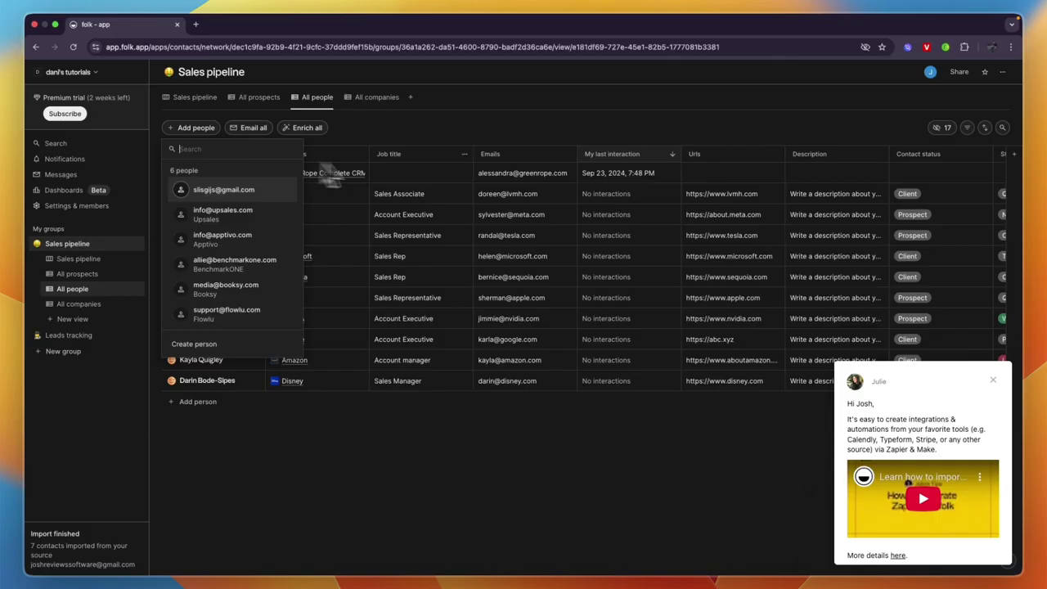
Move the GreenRope contact from No status to Qualified on the Sales pipeline board, and open its notes.
{"action": "left_click", "coordinate": [198, 102]}
{"action": "left_click_drag", "start_coordinate": [210, 178], "coordinate": [349, 180]}
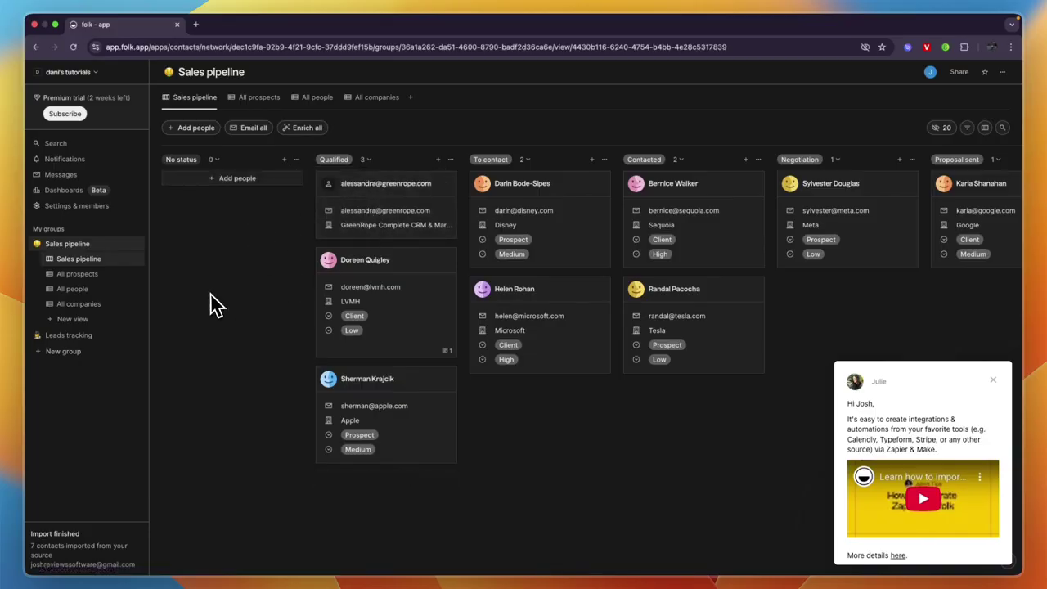
{"action": "left_click", "coordinate": [375, 183]}
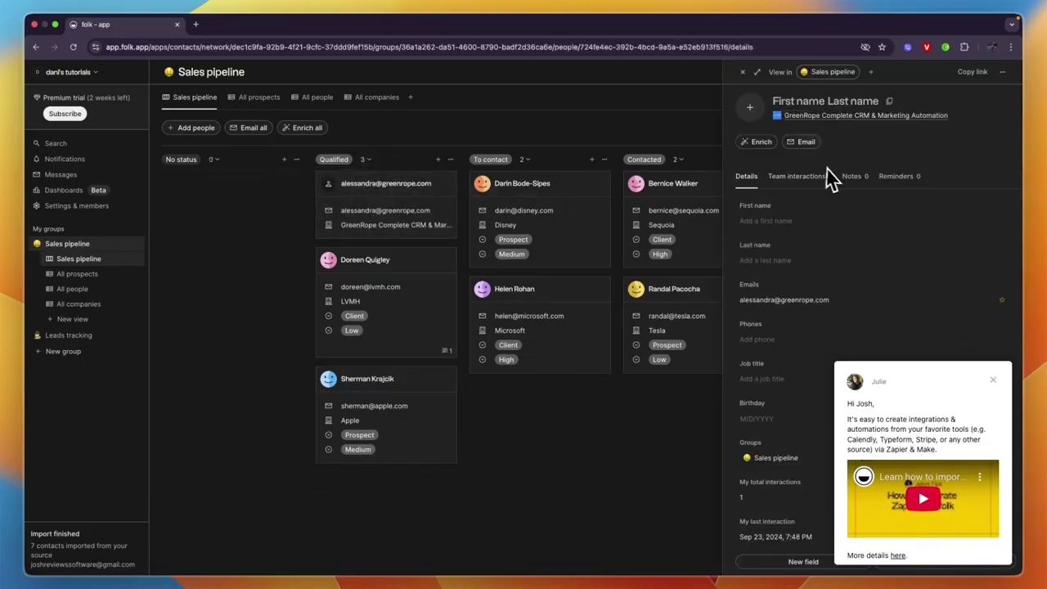
{"action": "left_click", "coordinate": [852, 176]}
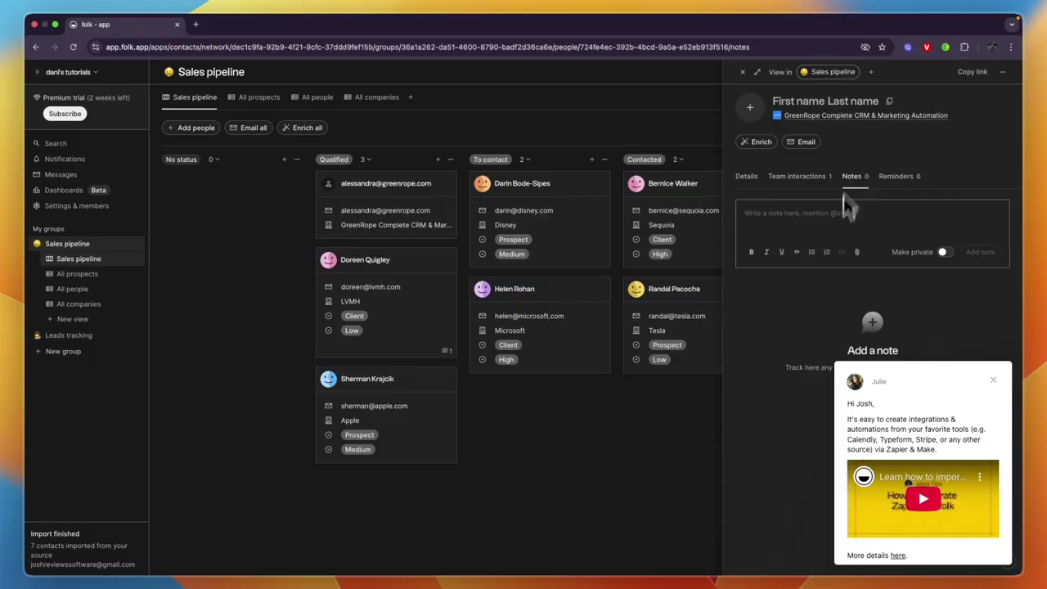
{"action": "left_click", "coordinate": [992, 379]}
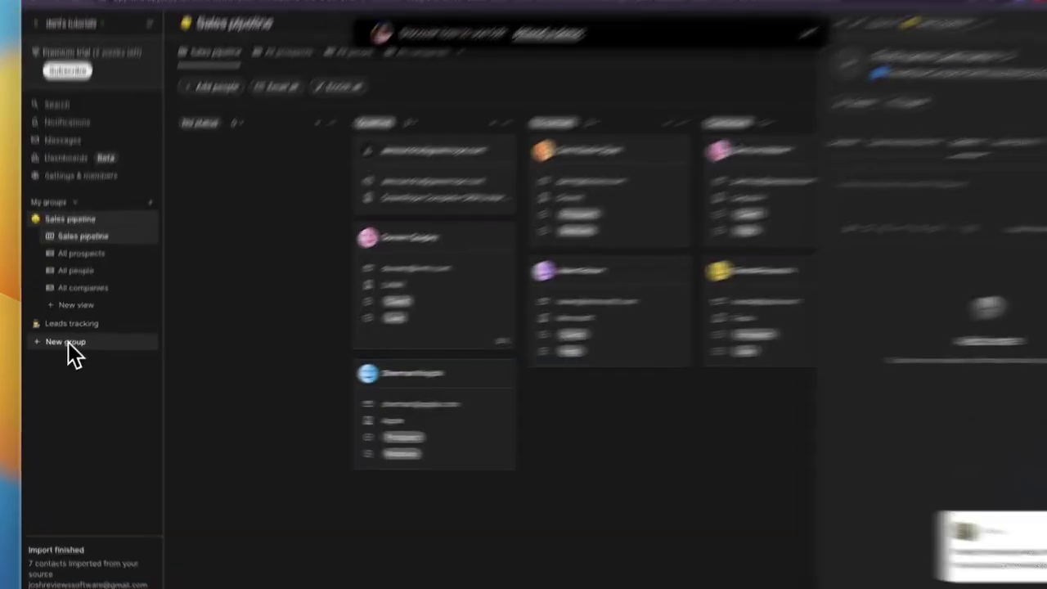
Check the suggested templates for a new group, and view the Notifications page.
{"action": "left_click", "coordinate": [68, 343]}
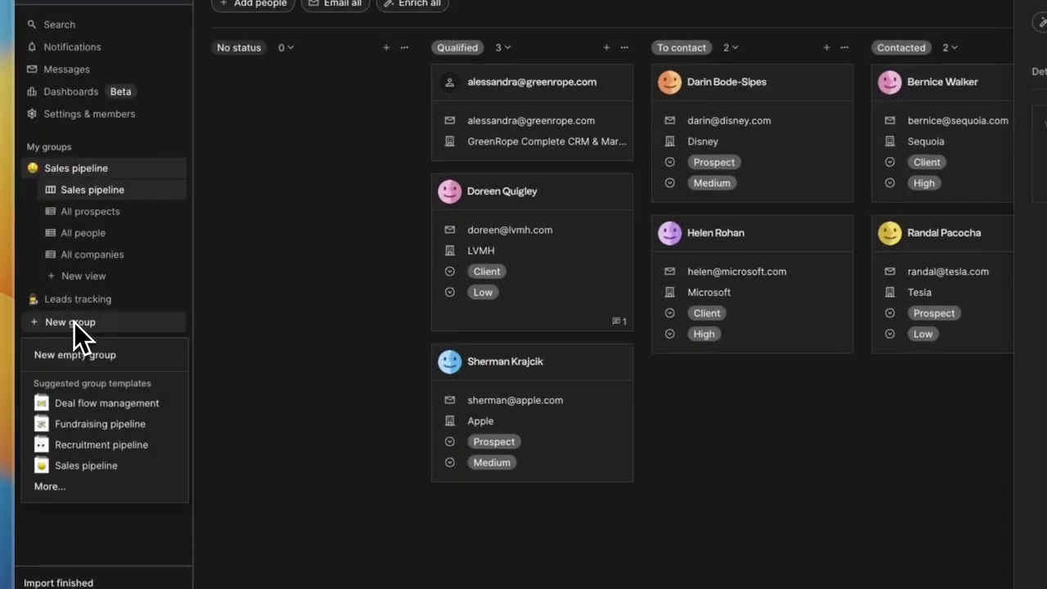
{"action": "left_click", "coordinate": [85, 275]}
{"action": "left_click", "coordinate": [87, 272]}
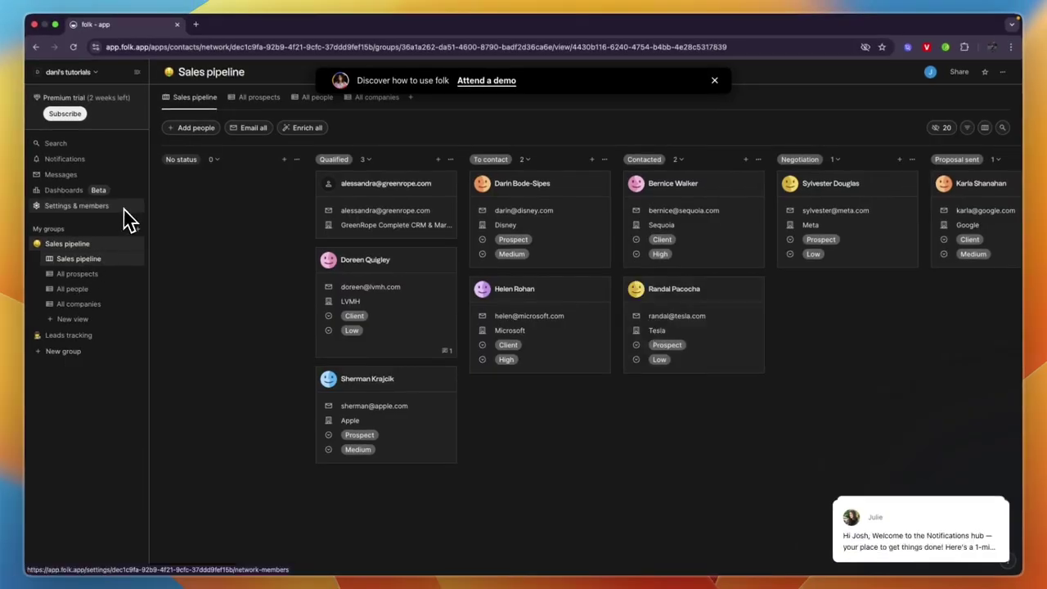
{"action": "left_click", "coordinate": [108, 162]}
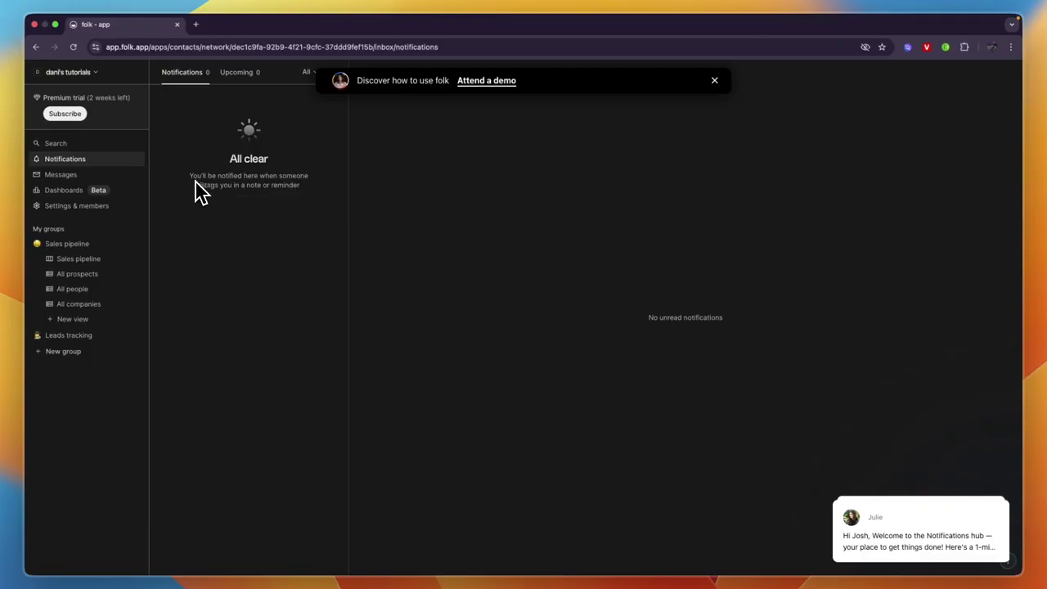
Create a new dashboard about the Sales pipeline group that reports on Companies, and check its Leads by creation date chart.
{"action": "left_click", "coordinate": [46, 195]}
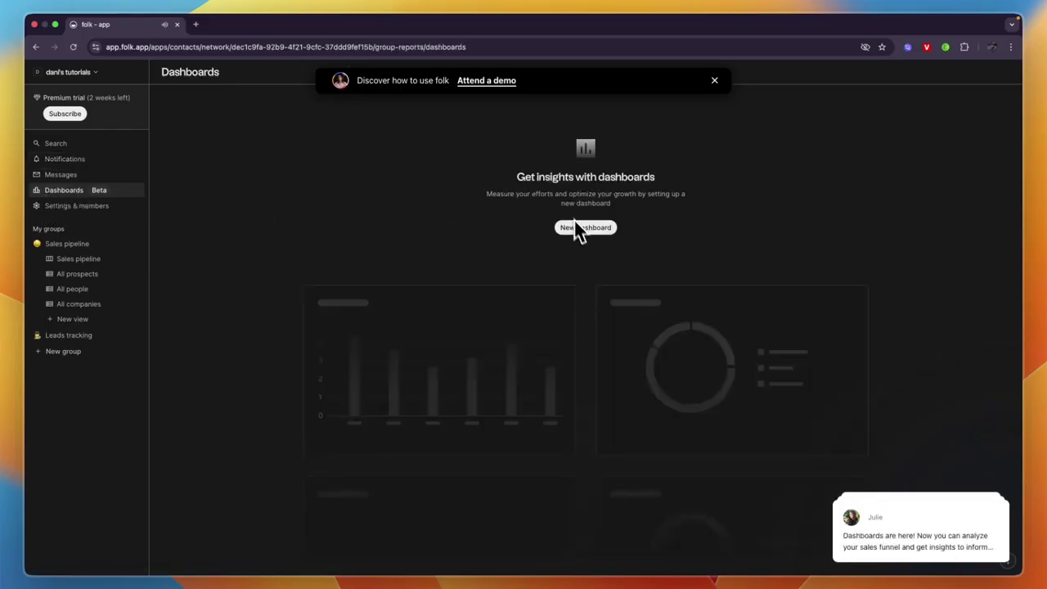
{"action": "left_click_drag", "start_coordinate": [524, 186], "coordinate": [712, 180]}
{"action": "left_click", "coordinate": [546, 188]}
{"action": "left_click", "coordinate": [593, 230]}
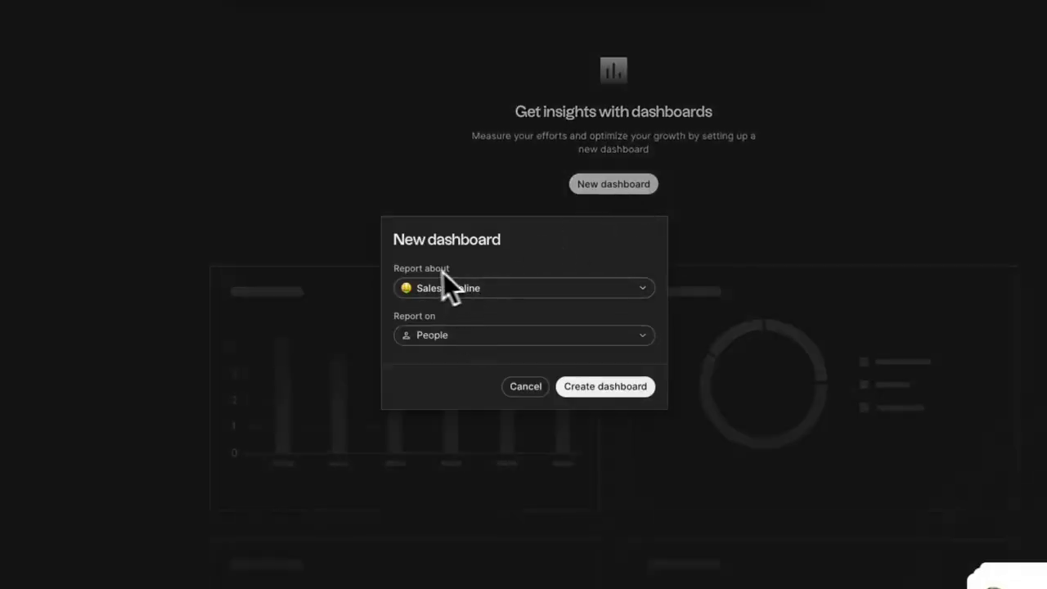
{"action": "left_click", "coordinate": [484, 291]}
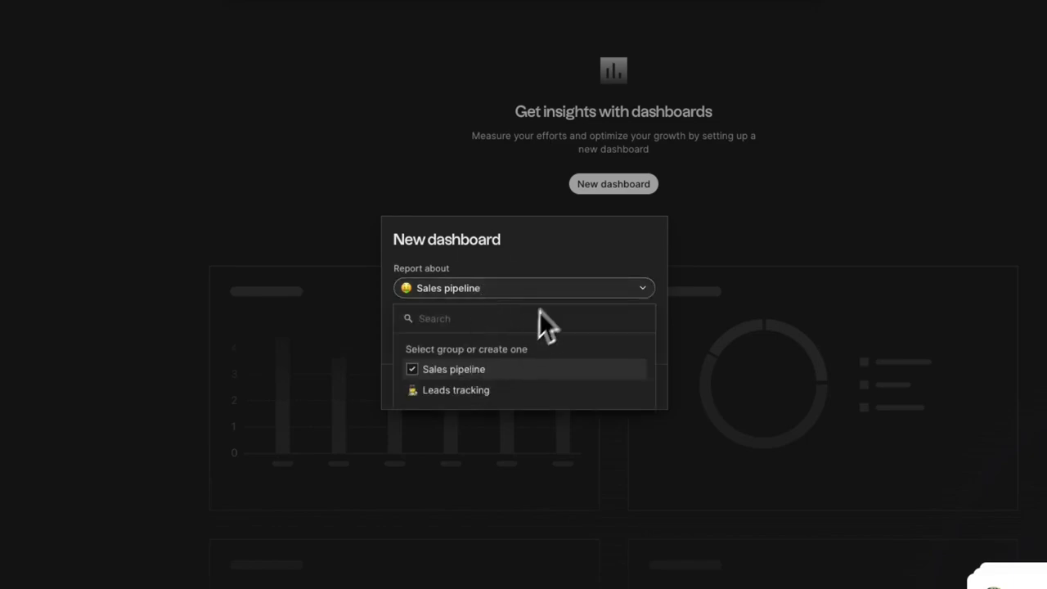
{"action": "left_click", "coordinate": [556, 282]}
{"action": "left_click", "coordinate": [479, 332]}
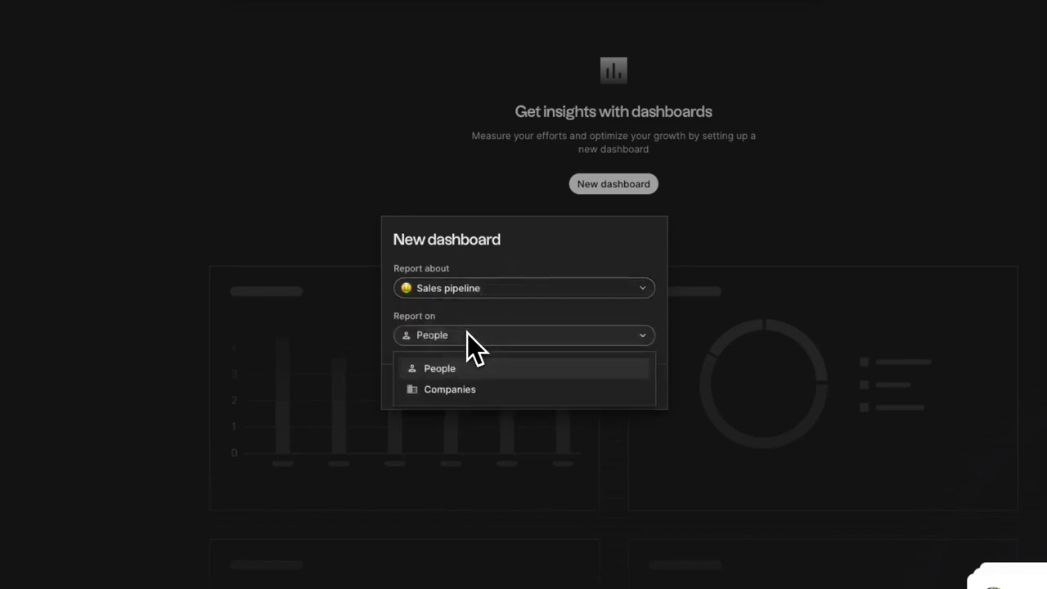
{"action": "left_click", "coordinate": [440, 389]}
{"action": "left_click", "coordinate": [587, 392]}
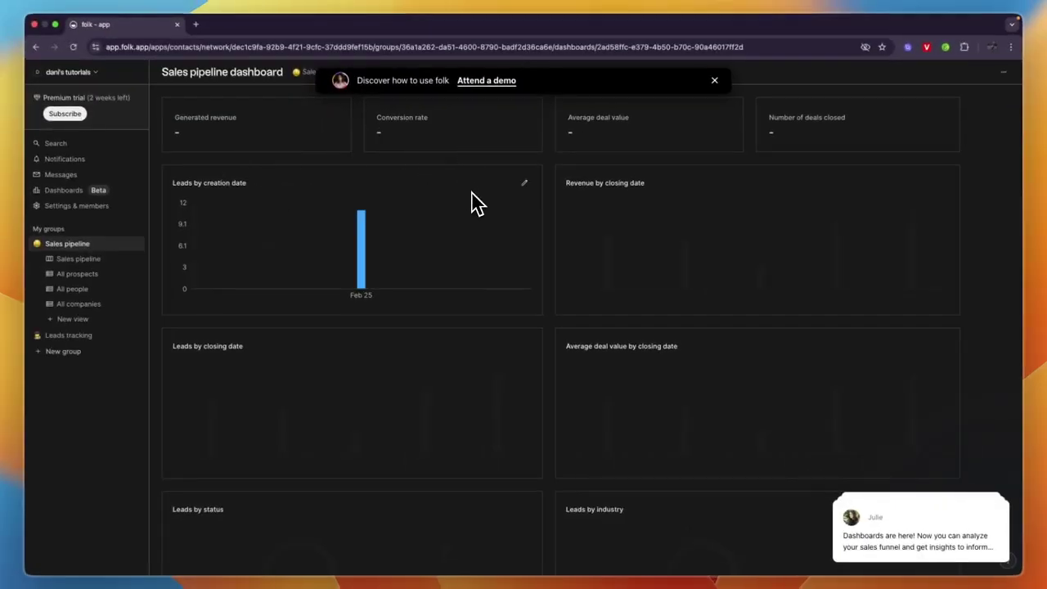
{"action": "mouse_move", "coordinate": [363, 217]}
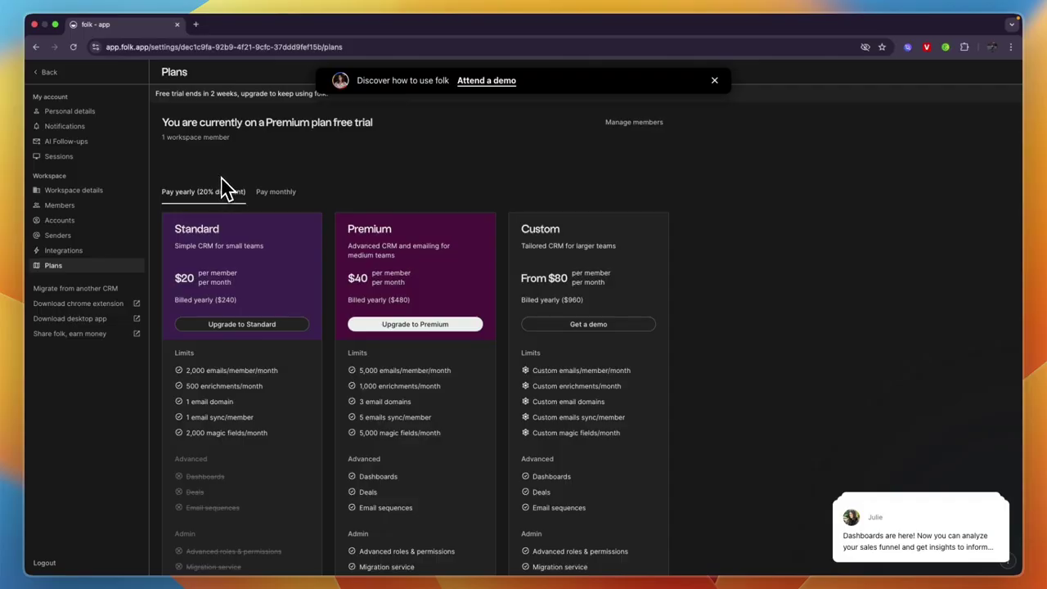
Compare the monthly prices, limits and features of the Standard, Premium and Custom plans.
{"action": "left_click", "coordinate": [286, 196]}
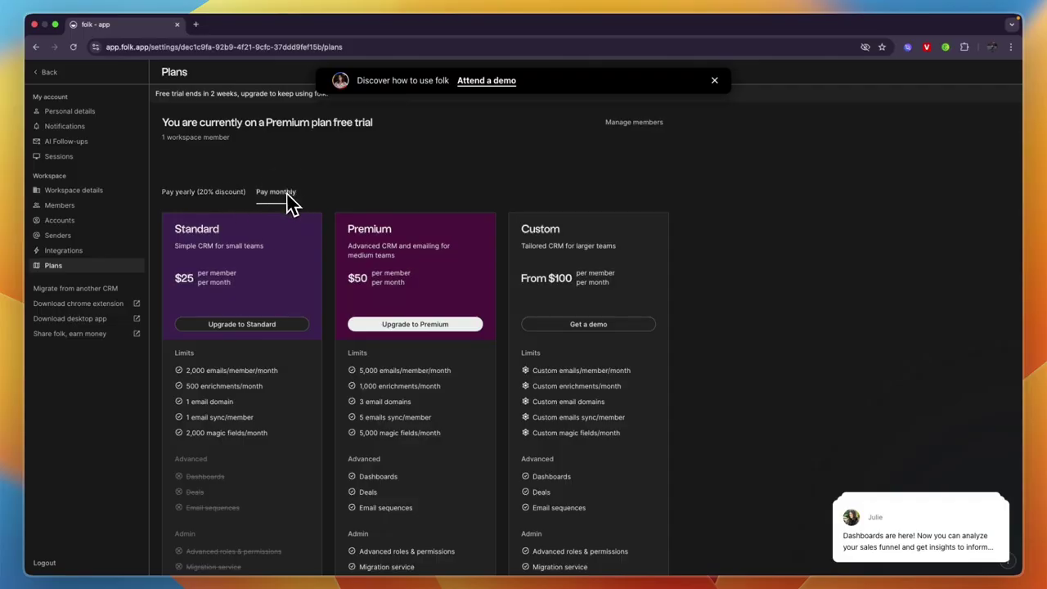
{"action": "scroll", "coordinate": [189, 247], "scroll_direction": "down", "scroll_amount": 2}
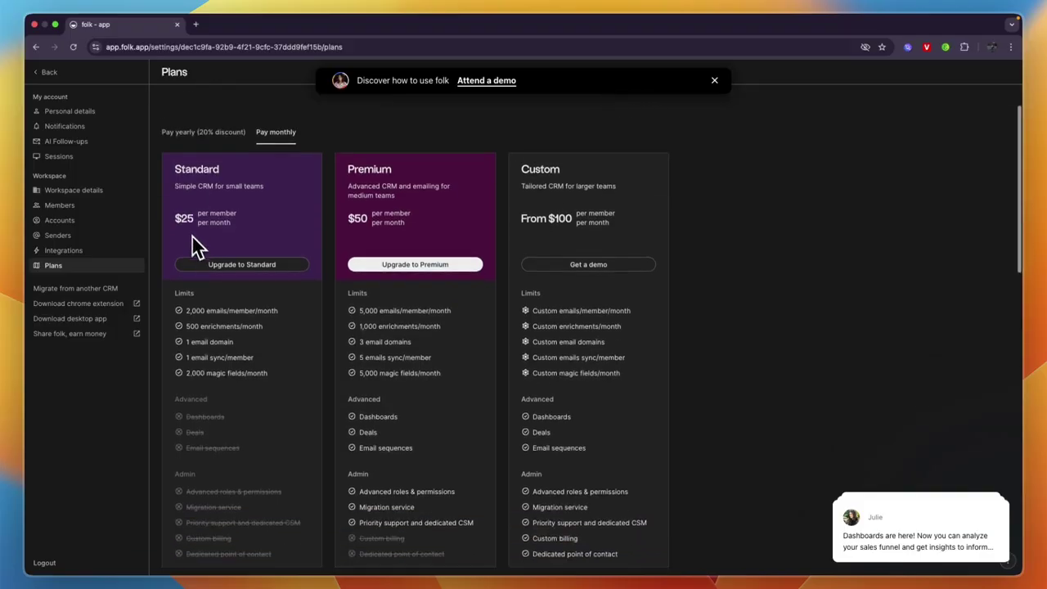
{"action": "left_click_drag", "start_coordinate": [170, 226], "coordinate": [234, 237]}
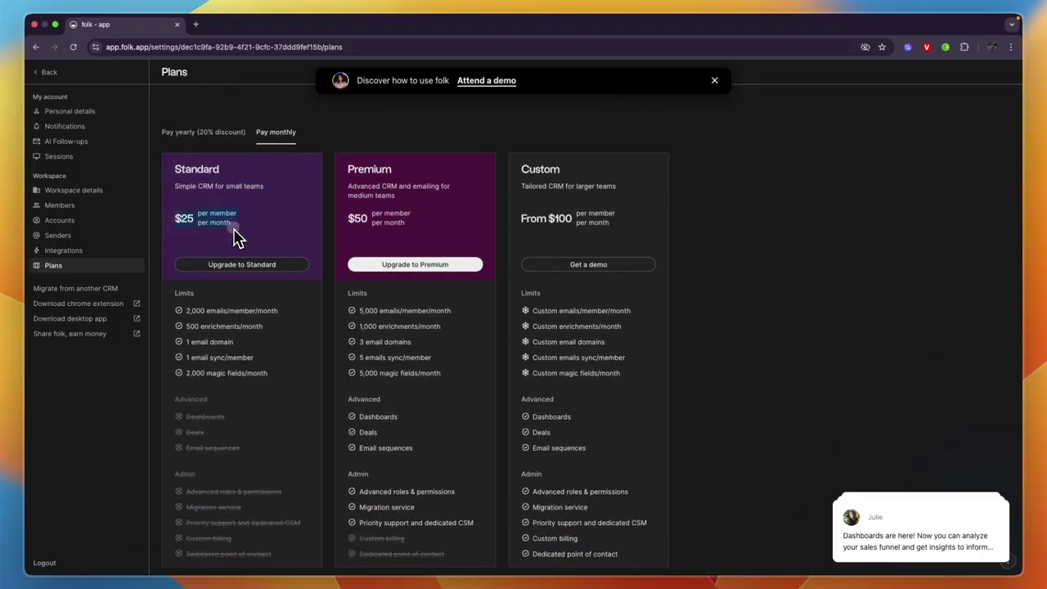
{"action": "left_click", "coordinate": [235, 237]}
{"action": "scroll", "coordinate": [206, 327], "scroll_direction": "down", "scroll_amount": 4}
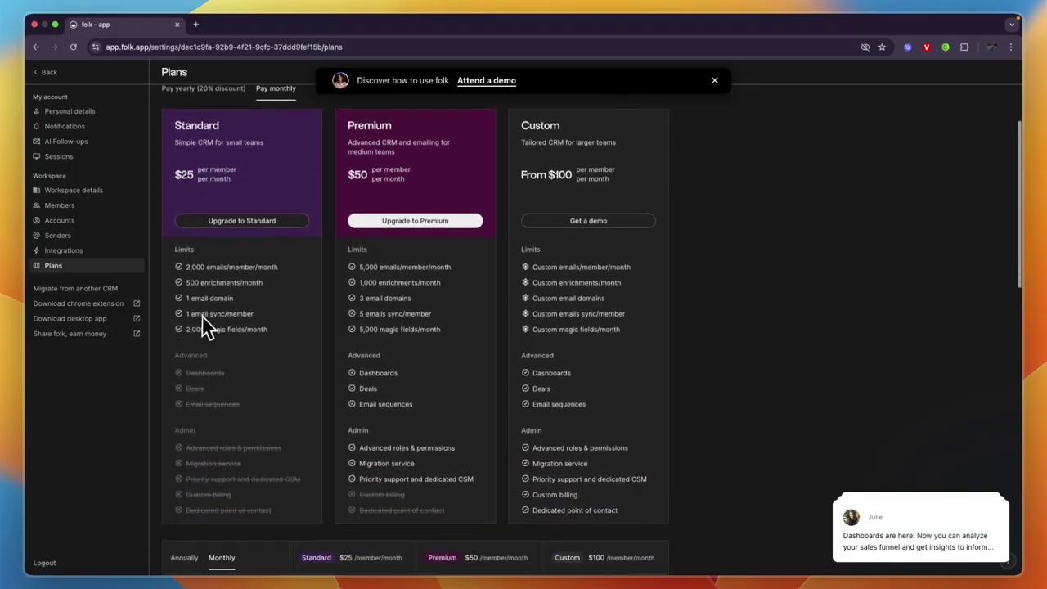
Check the sender types available for a new sender in the workspace's Senders settings.
{"action": "left_click", "coordinate": [57, 234]}
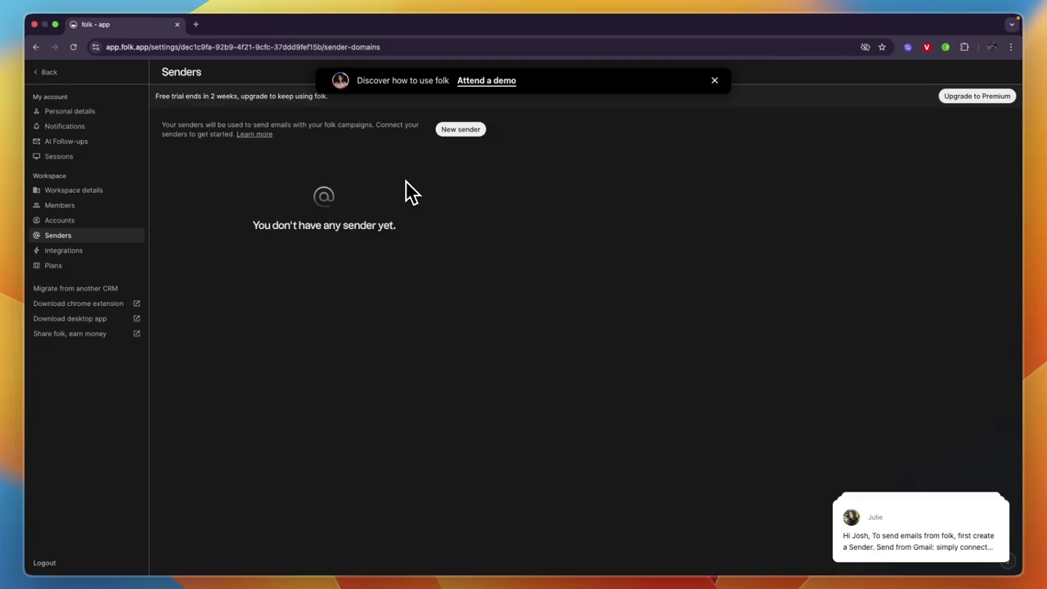
{"action": "left_click", "coordinate": [460, 131]}
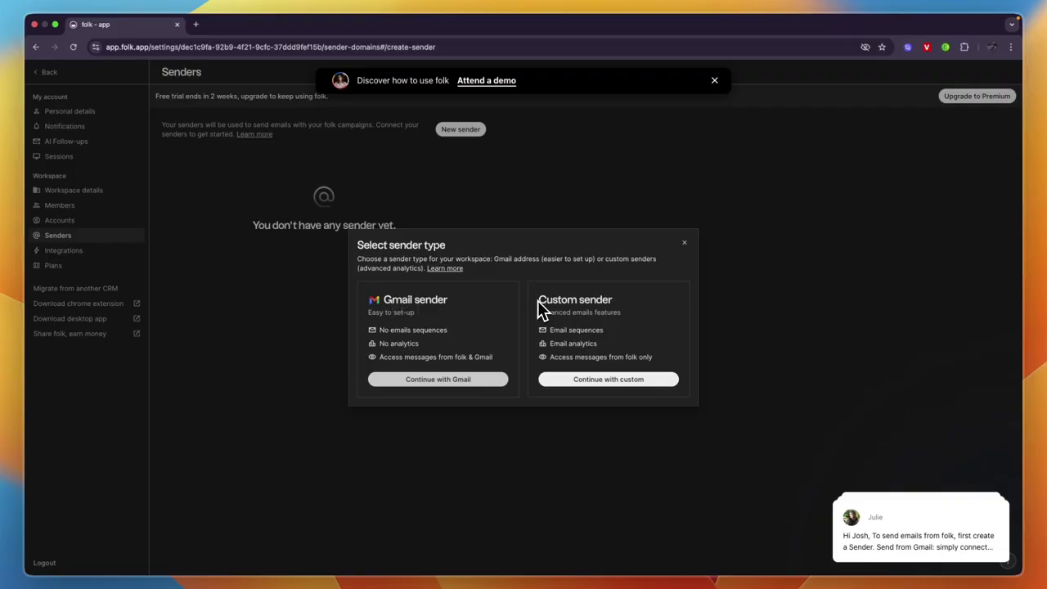
{"action": "left_click", "coordinate": [462, 206]}
View the sent messages, drafts and templates in Messages, dismissing the demo banner.
{"action": "left_click", "coordinate": [45, 72]}
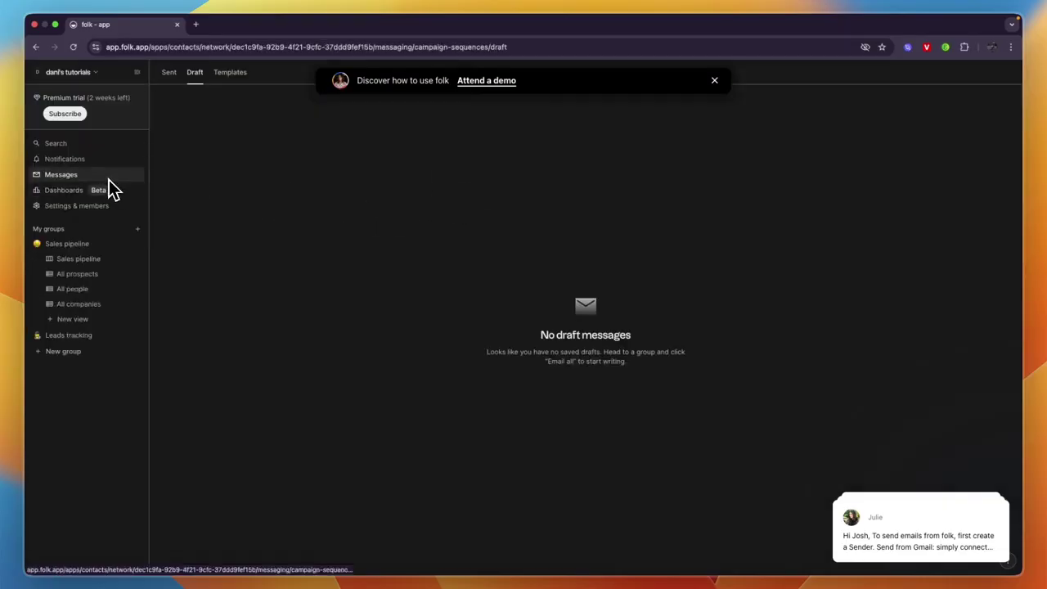
{"action": "left_click", "coordinate": [90, 177]}
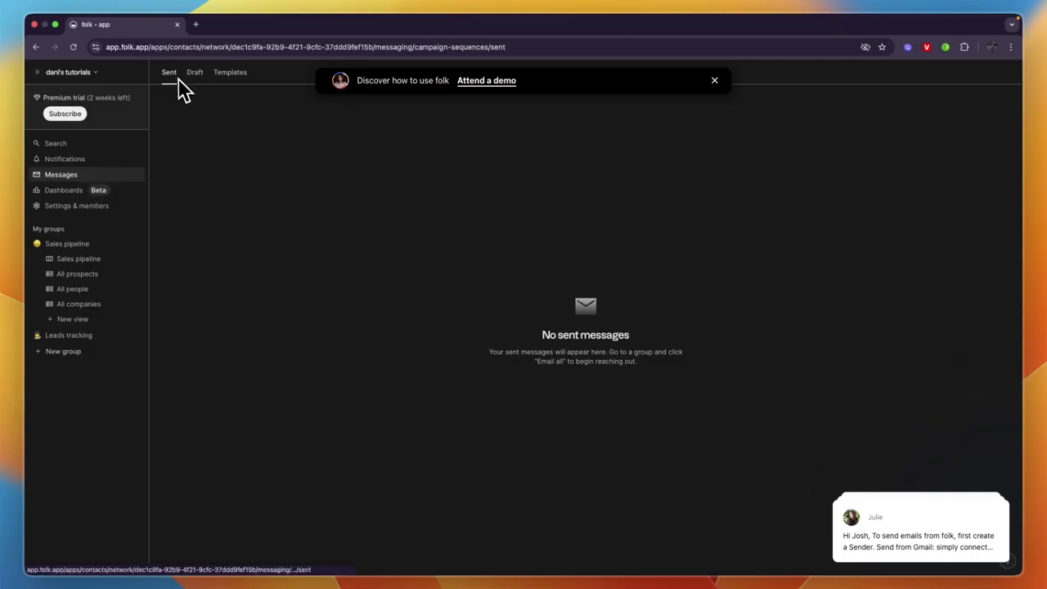
{"action": "left_click", "coordinate": [715, 81]}
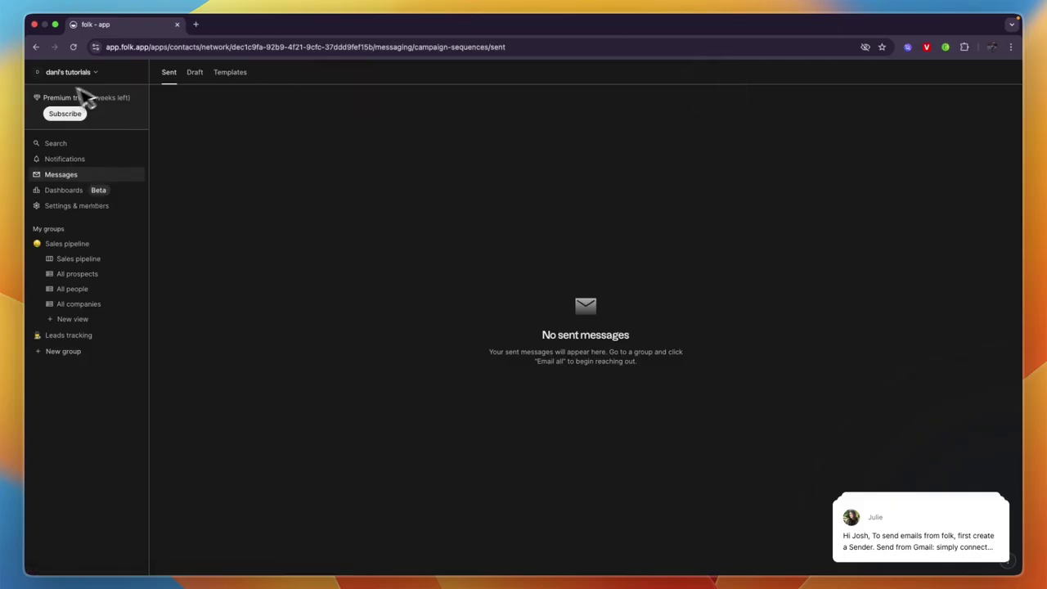
{"action": "left_click", "coordinate": [197, 75]}
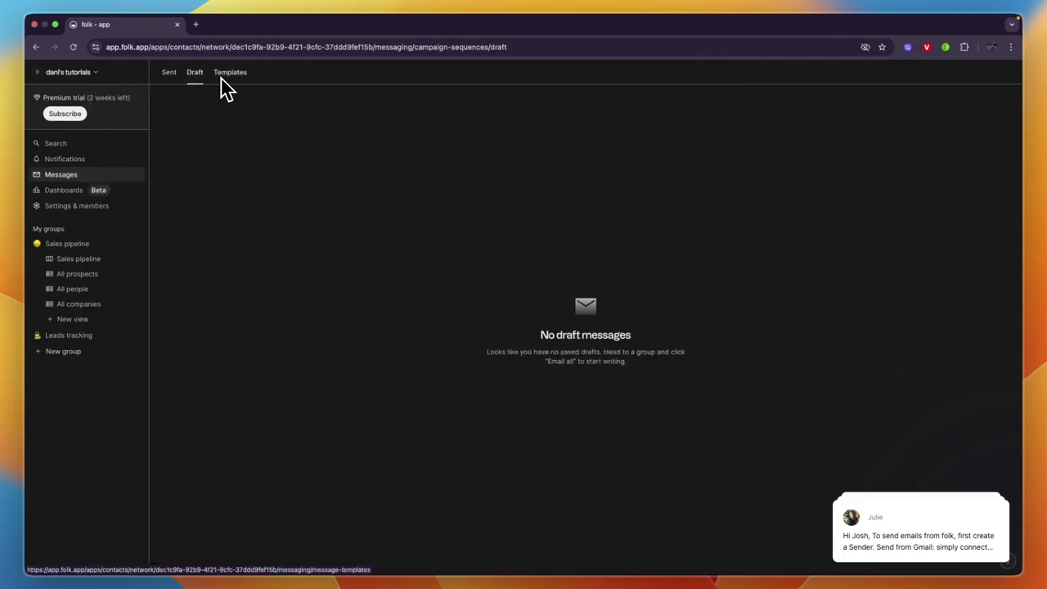
{"action": "left_click", "coordinate": [230, 82]}
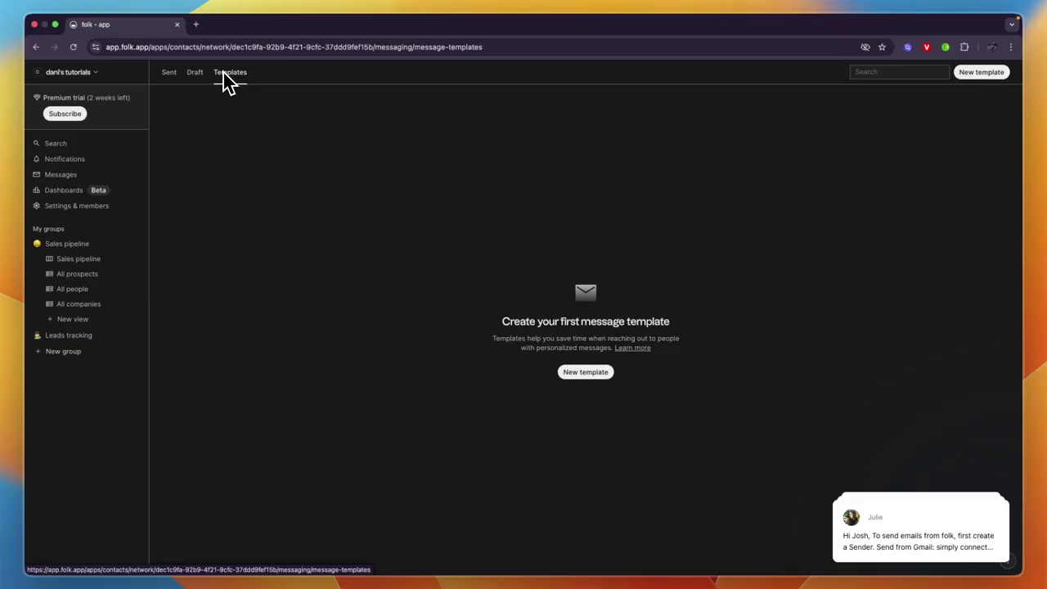
Create a message template in the Sales pipeline group, keeping the default template name.
{"action": "left_click", "coordinate": [605, 375]}
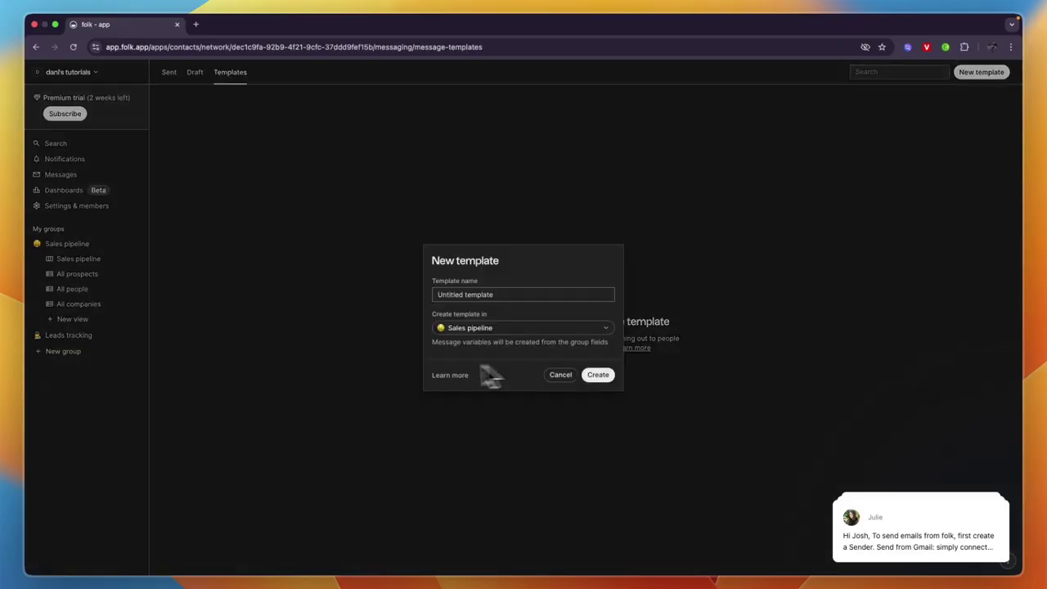
{"action": "left_click", "coordinate": [564, 376]}
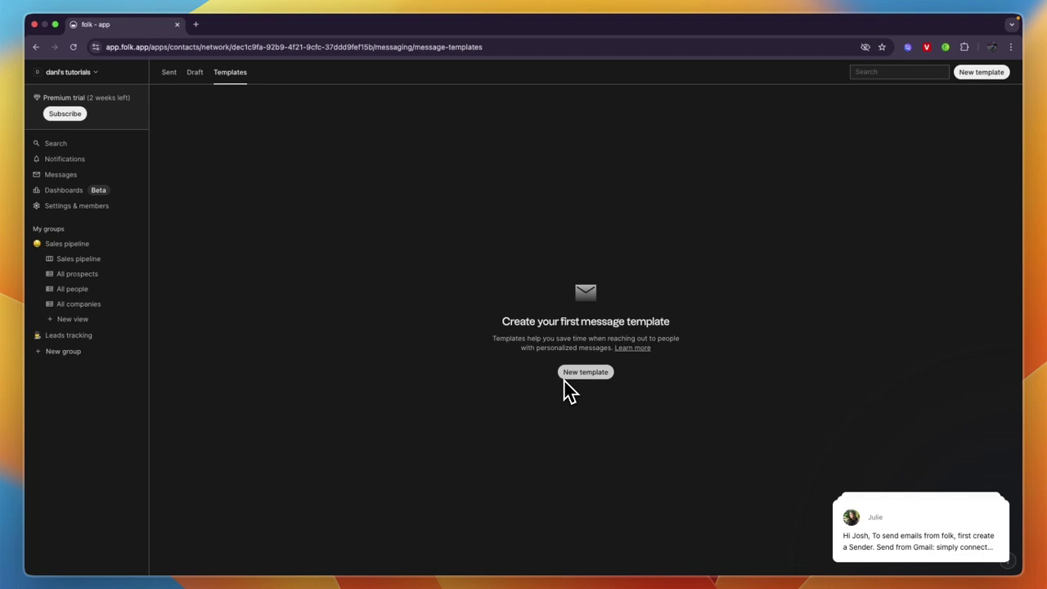
{"action": "left_click", "coordinate": [565, 375]}
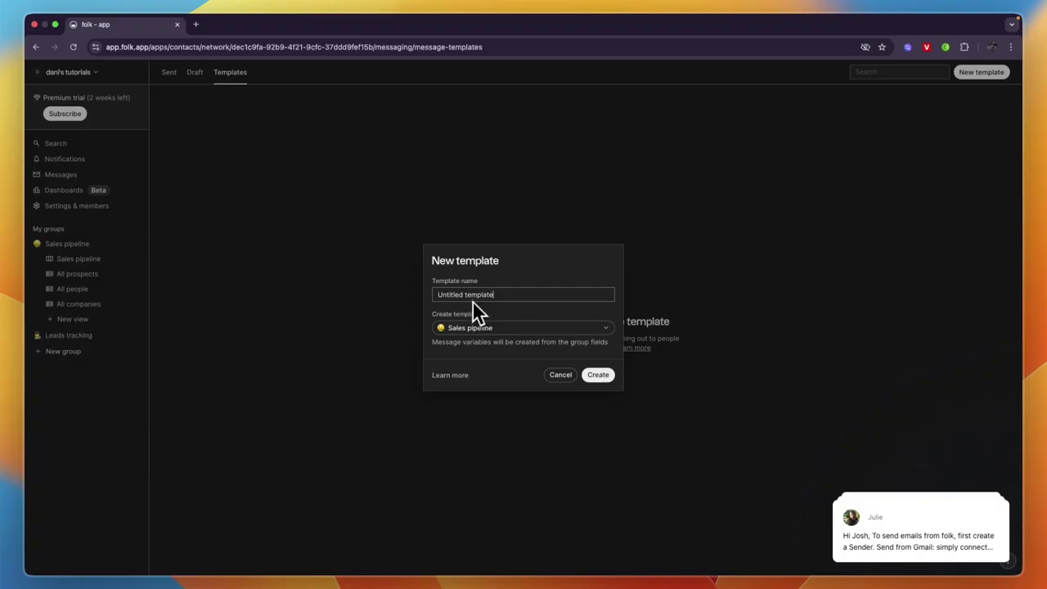
{"action": "left_click", "coordinate": [468, 329]}
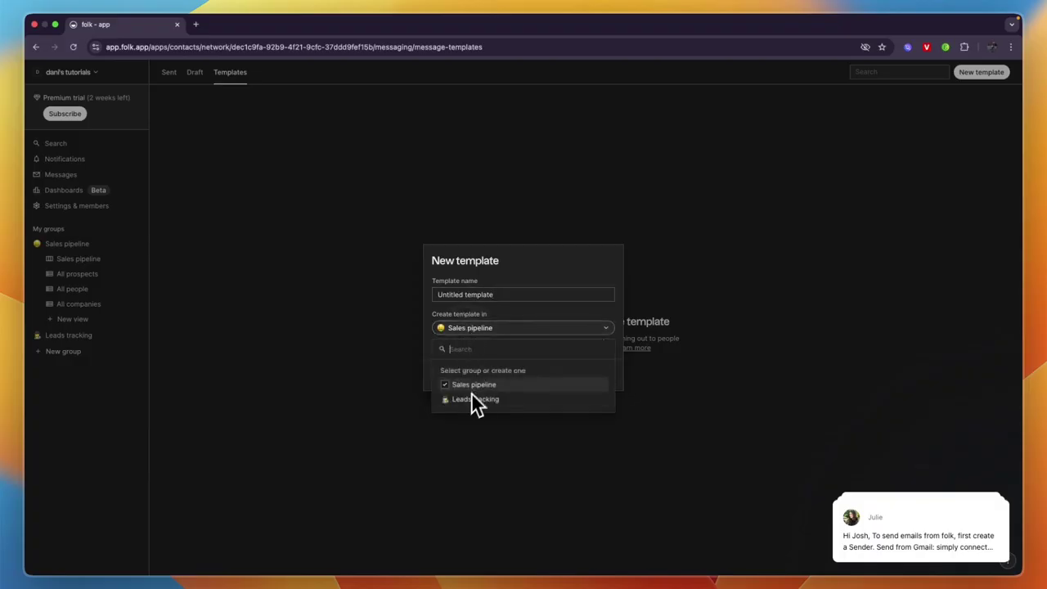
{"action": "left_click", "coordinate": [455, 400]}
{"action": "left_click", "coordinate": [481, 329]}
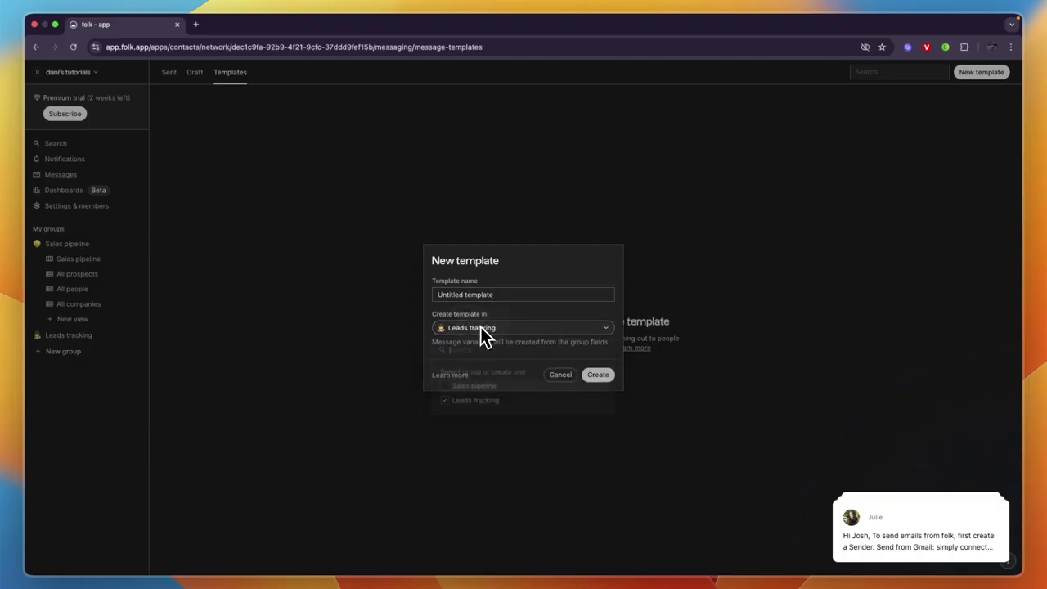
{"action": "left_click", "coordinate": [468, 388]}
{"action": "left_click", "coordinate": [590, 379]}
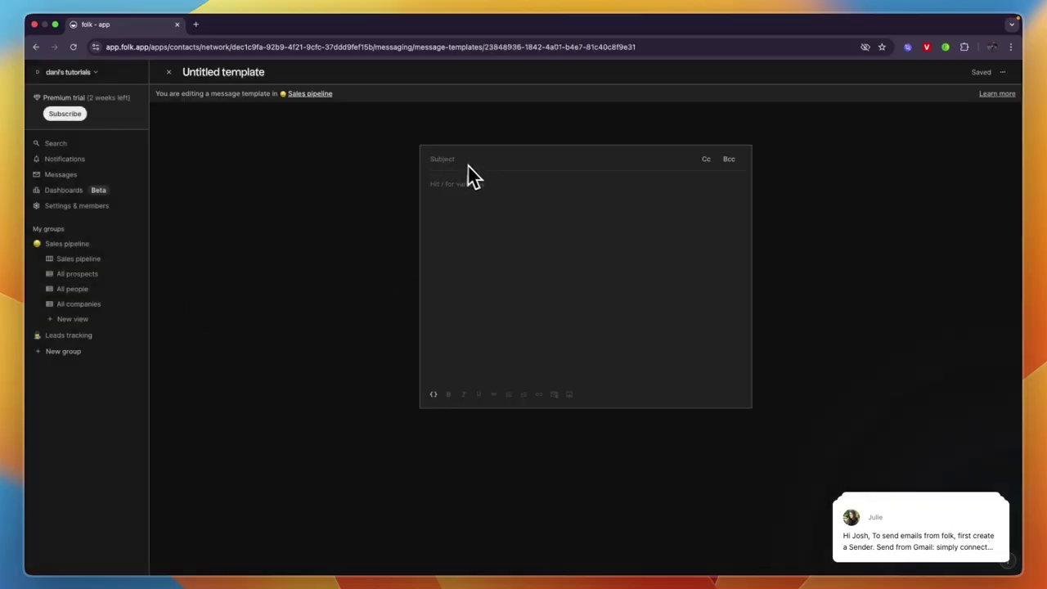
Write the greeting "Hi First name," in the template body, using the First name variable, and start a new line below.
{"action": "left_click", "coordinate": [507, 222]}
{"action": "type", "text": "/"}
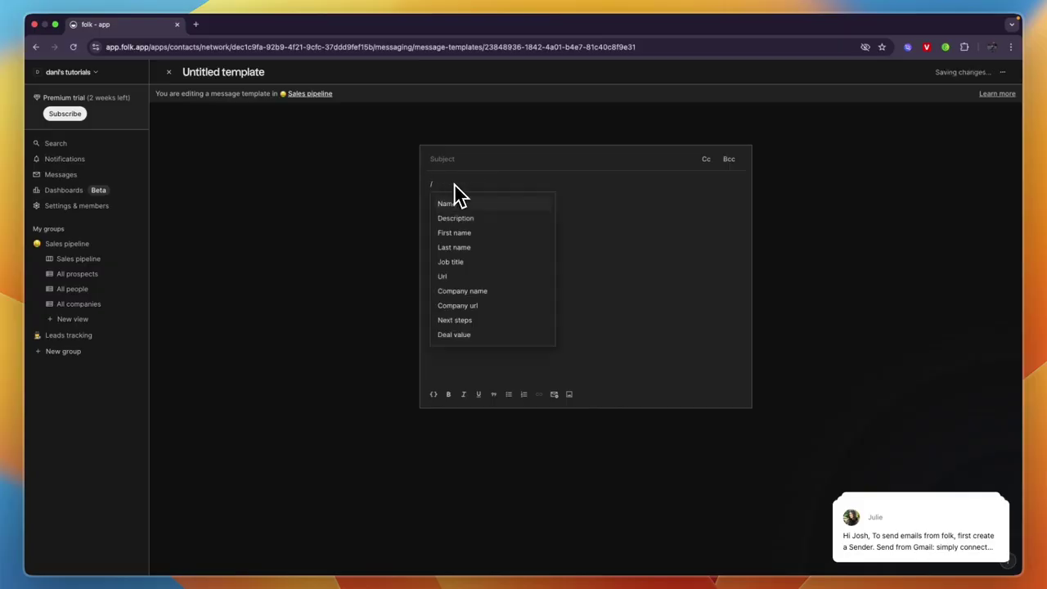
{"action": "left_click", "coordinate": [460, 233]}
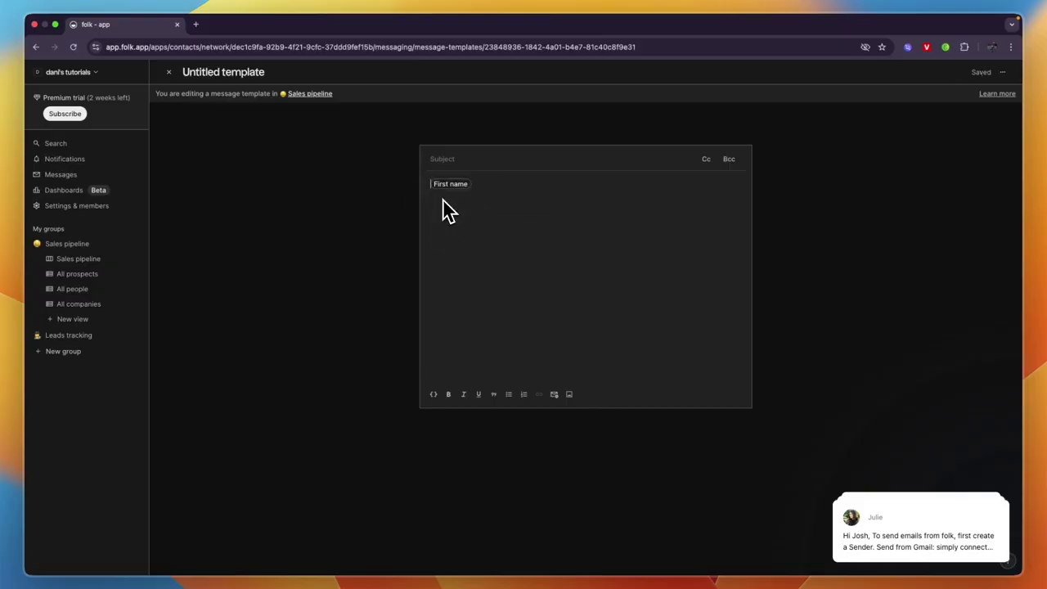
{"action": "key", "text": "Home"}
{"action": "type", "text": "Hi"}
{"action": "key", "text": "End"}
{"action": "type", "text": ","}
{"action": "key", "text": "Return"}
Expand the stacked support chat messages and dismiss them all.
{"action": "mouse_move", "coordinate": [899, 570]}
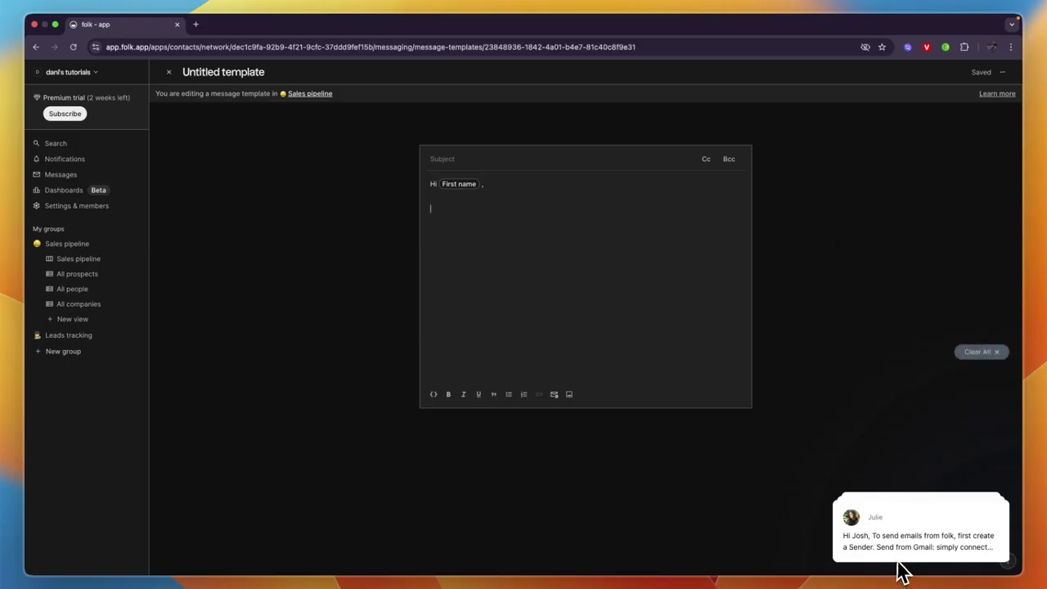
{"action": "mouse_move", "coordinate": [914, 527]}
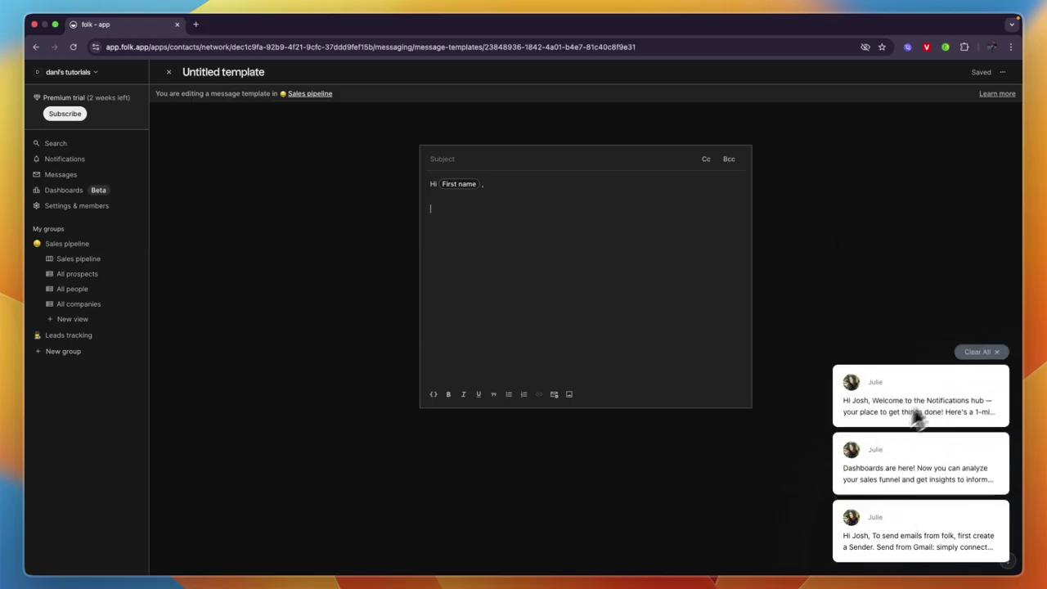
{"action": "left_click", "coordinate": [904, 523]}
{"action": "left_click", "coordinate": [989, 441]}
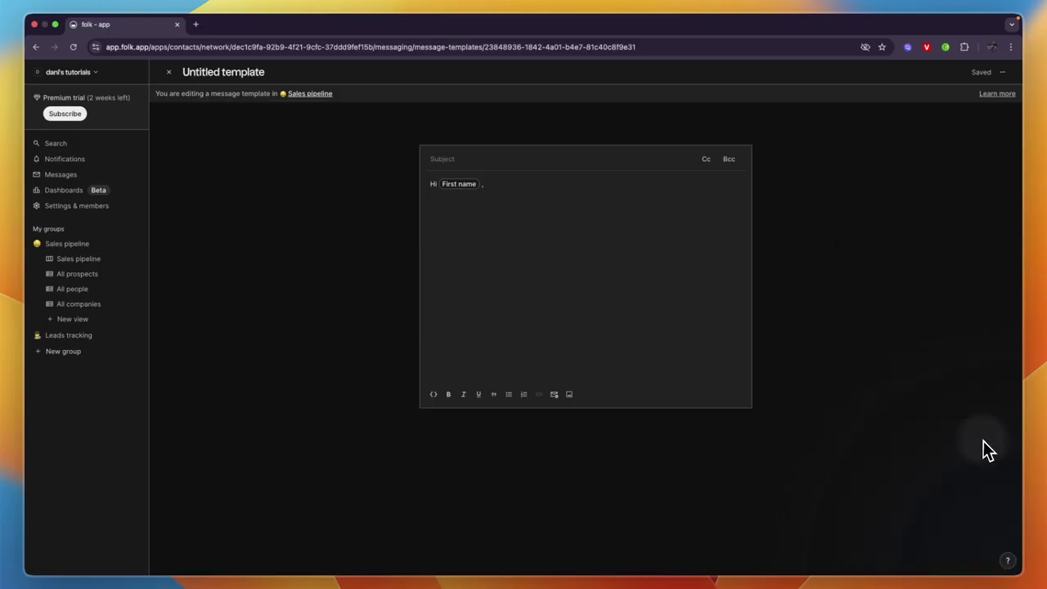
{"action": "mouse_move", "coordinate": [916, 514]}
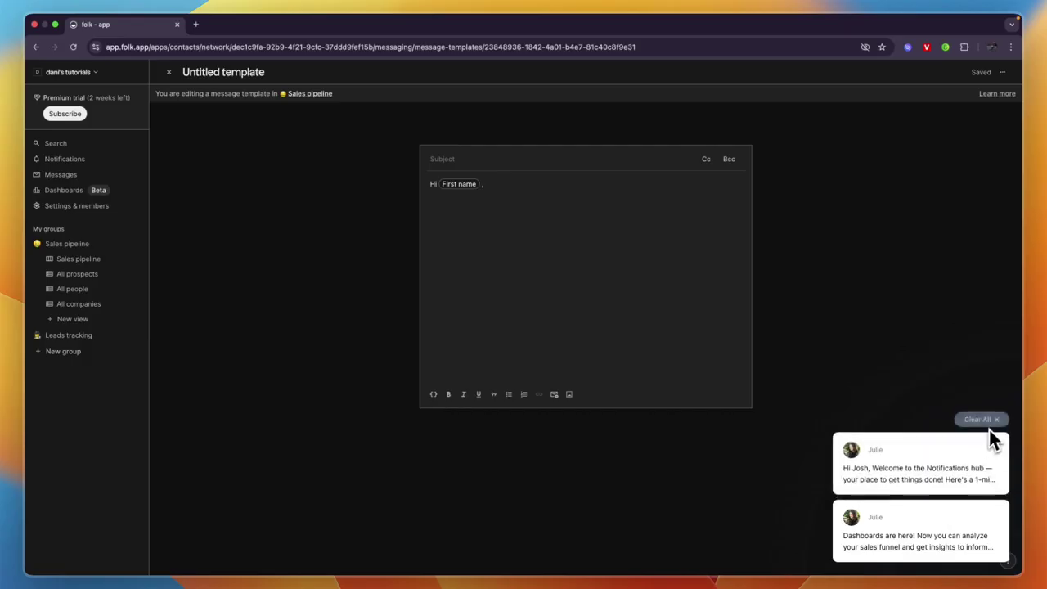
Open the workspace search and look through the full list of people.
{"action": "key", "text": "super+k"}
{"action": "scroll", "coordinate": [351, 217], "scroll_direction": "down", "scroll_amount": 1}
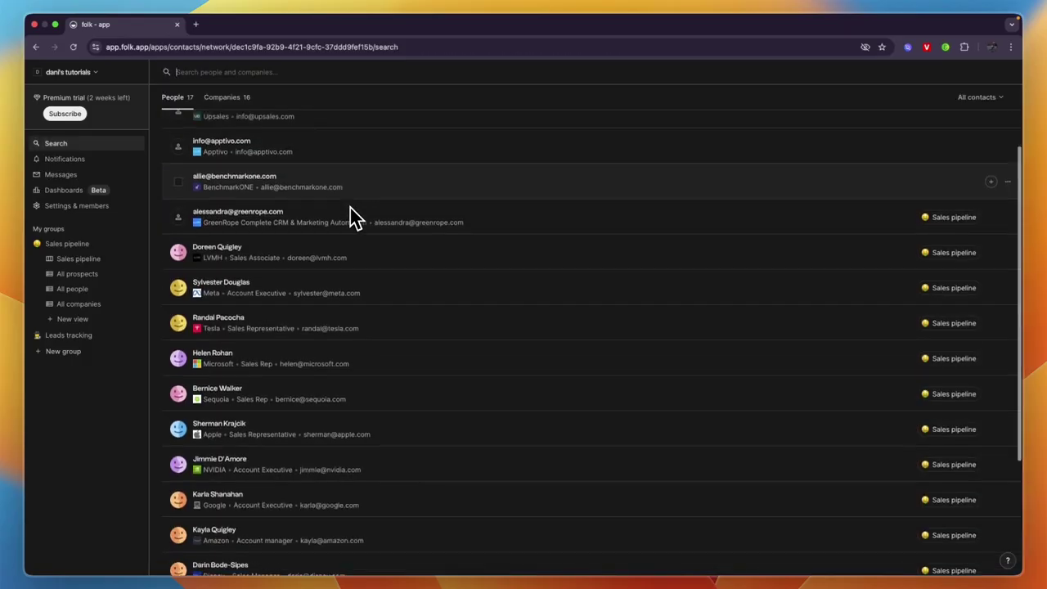
{"action": "scroll", "coordinate": [351, 217], "scroll_direction": "down", "scroll_amount": 5}
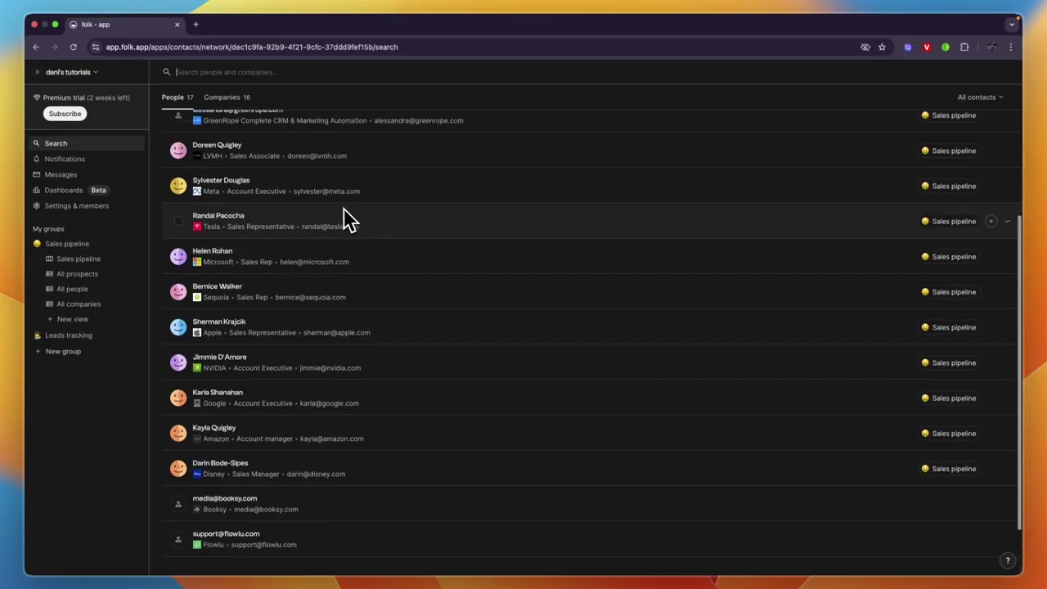
{"action": "scroll", "coordinate": [348, 219], "scroll_direction": "up", "scroll_amount": 3}
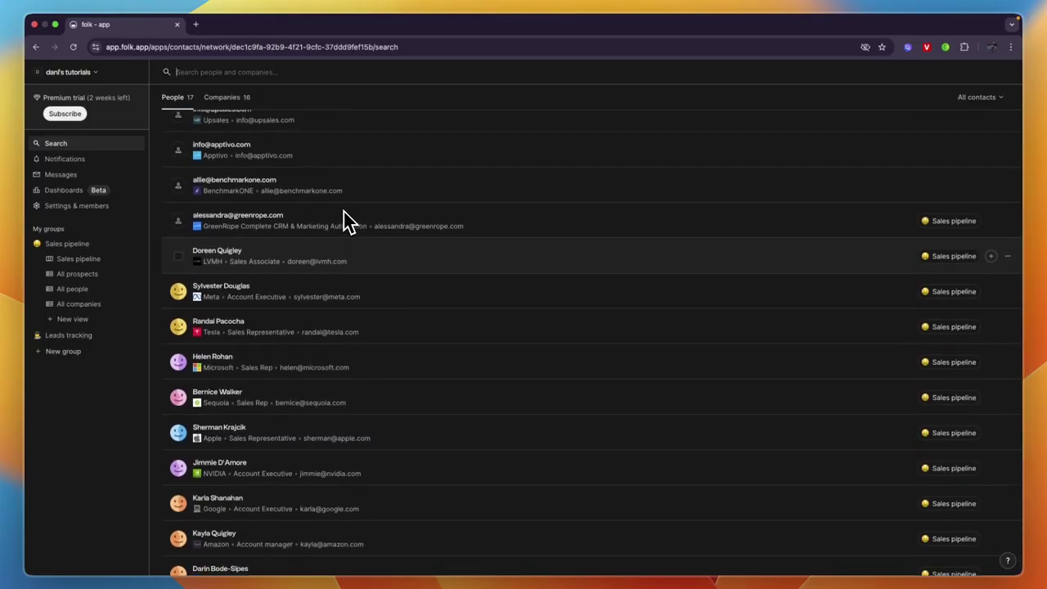